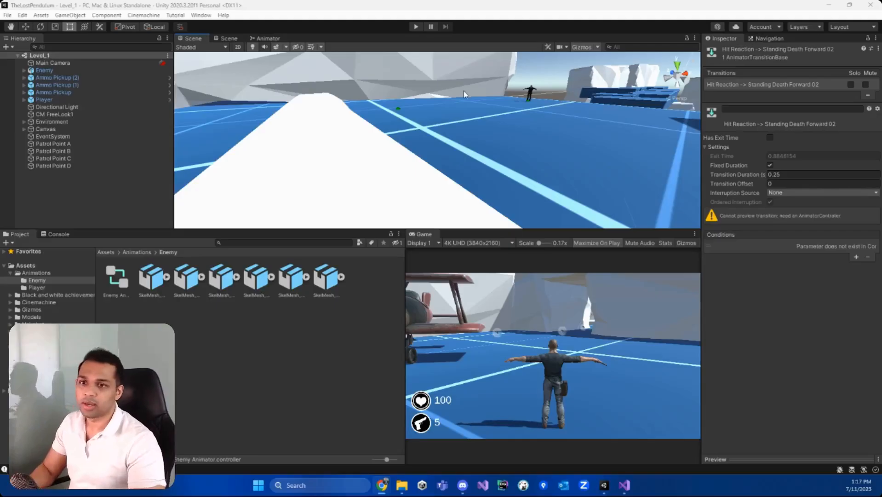
right_drag(448, 126, 311, 153)
key(s)
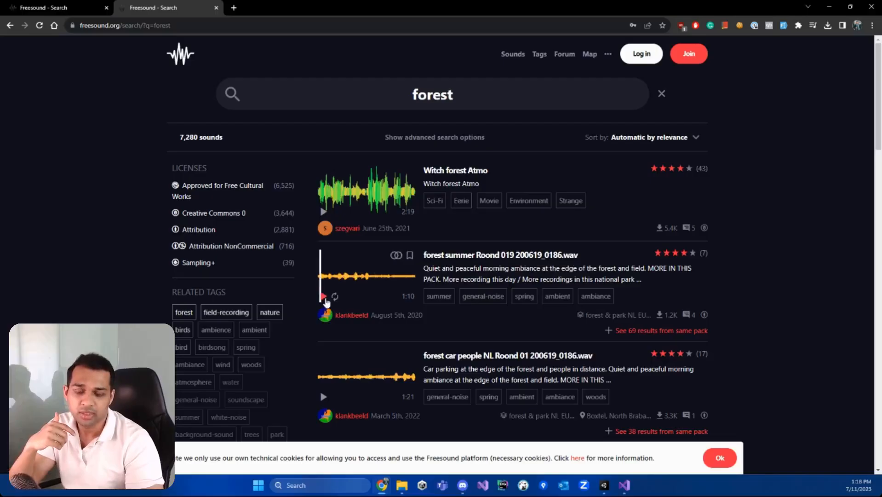
Step: Preview the sound "forest summer Roond 019 200619_0186.wav" on Freesound and open its page in a new tab
click(324, 296)
click(324, 296)
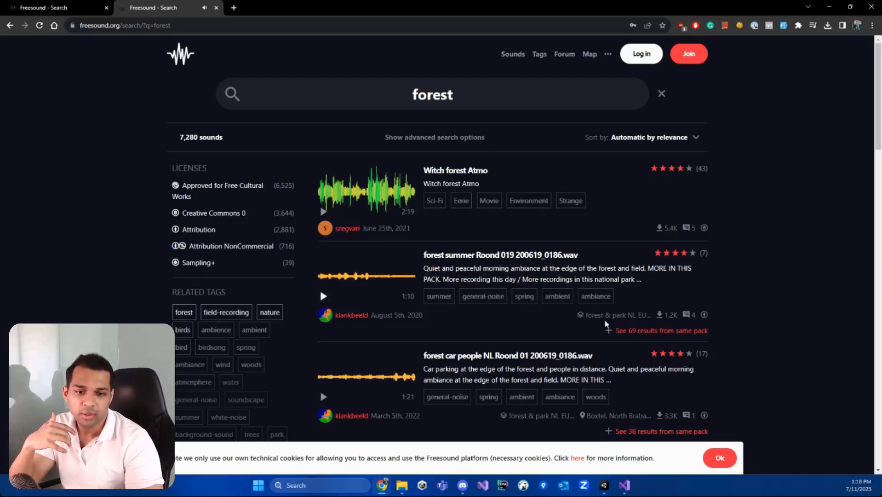
middle_click(491, 256)
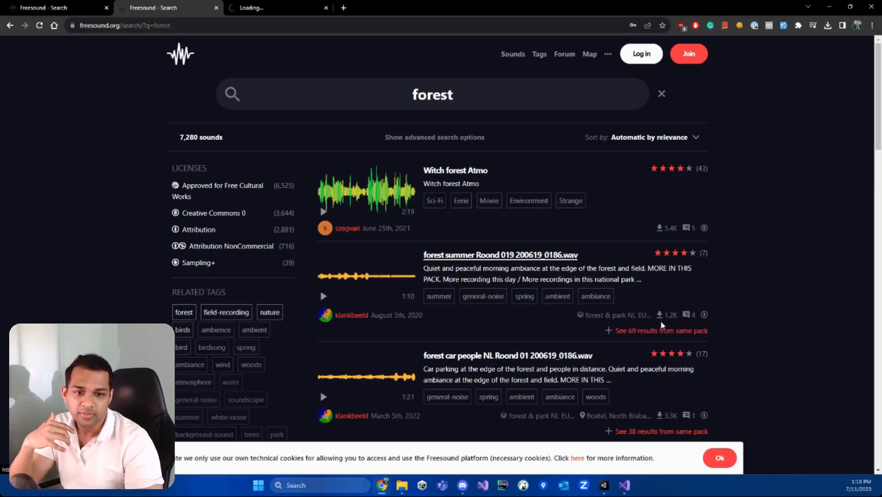
key(ctrl+Tab)
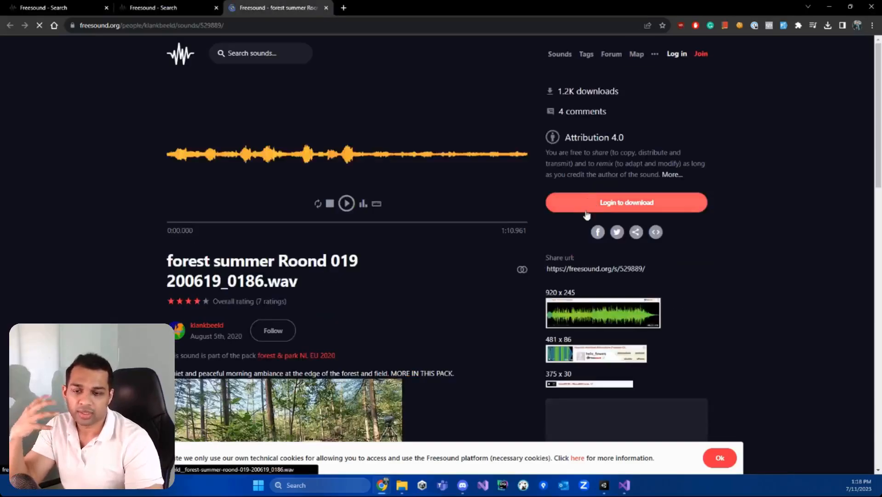
Step: Log in to Freesound with the saved account credentials and download the forest summer sound
click(556, 212)
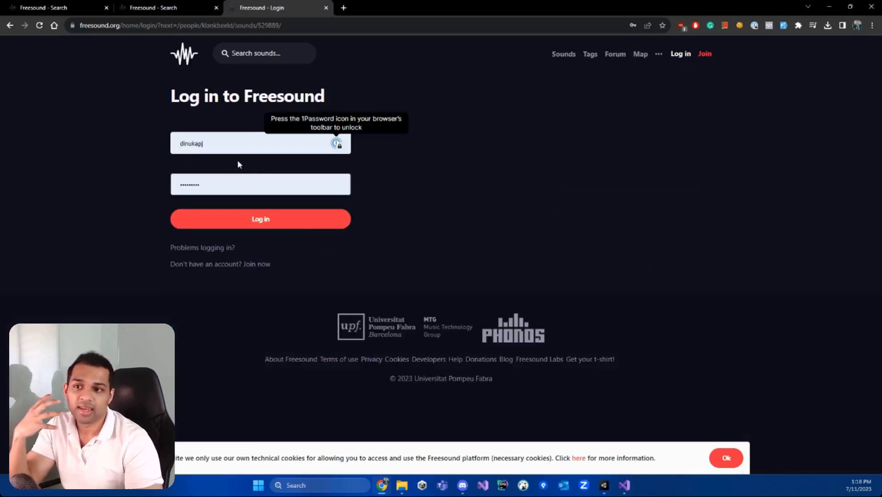
click(255, 221)
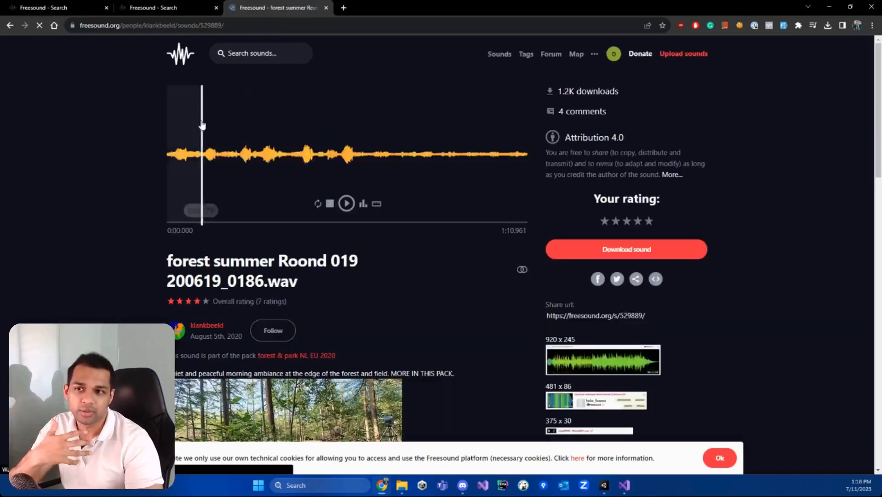
click(642, 249)
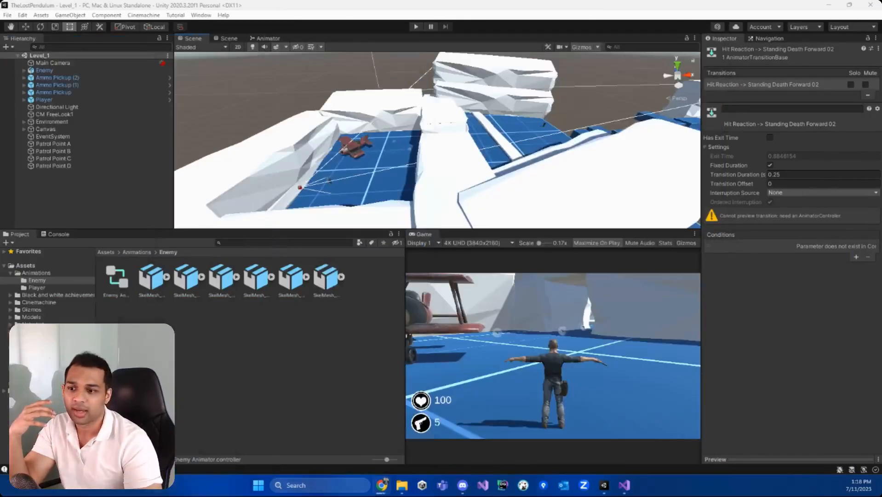
Step: Switch to Unity and import the downloaded forest WAV file into the Sounds folder under Assets
click(24, 265)
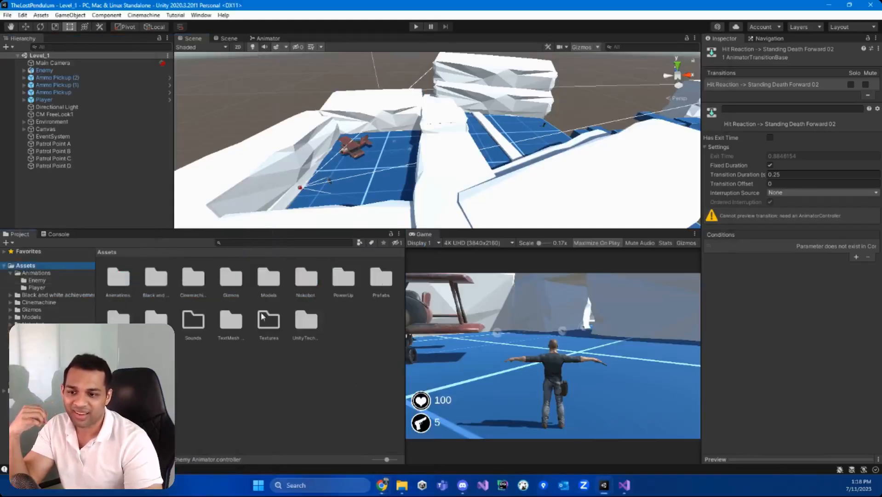
double_click(198, 326)
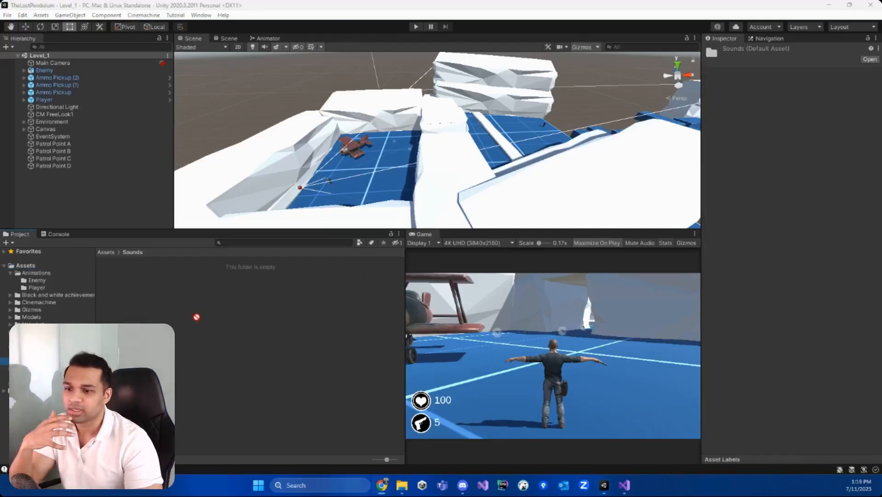
drag(196, 316, 196, 317)
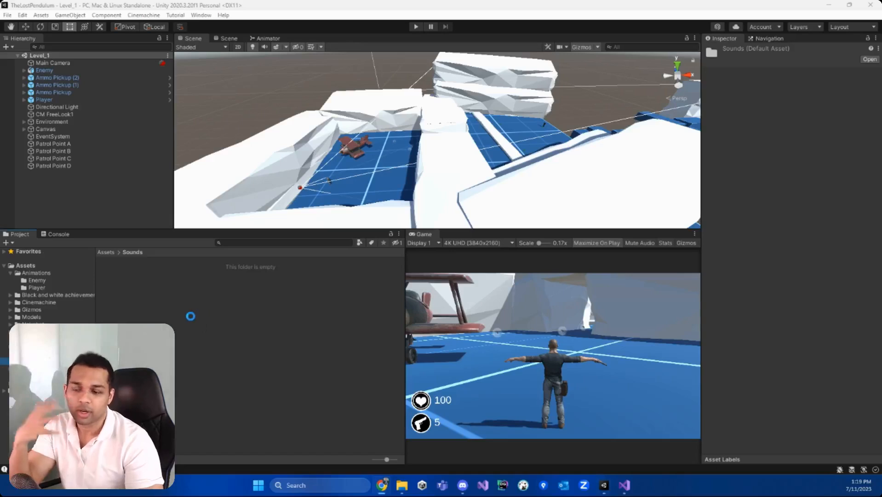
Step: Rename the imported forest audio clip to forest_ambience
click(126, 274)
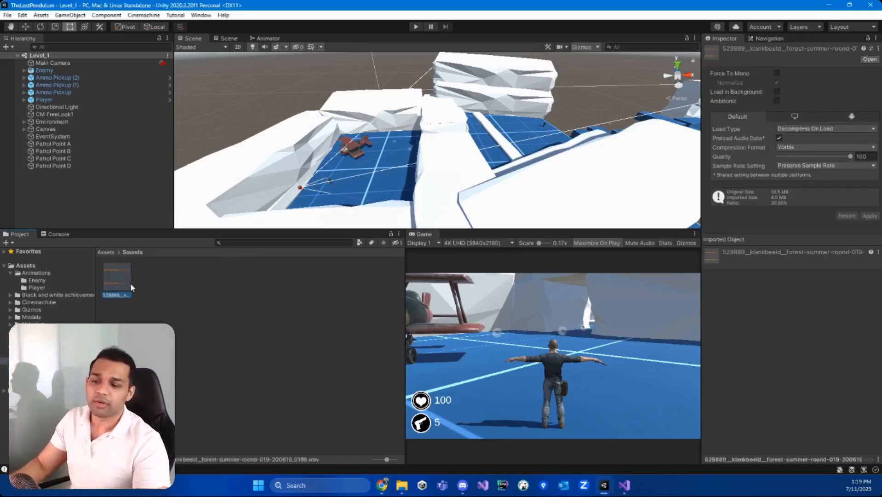
key(F2)
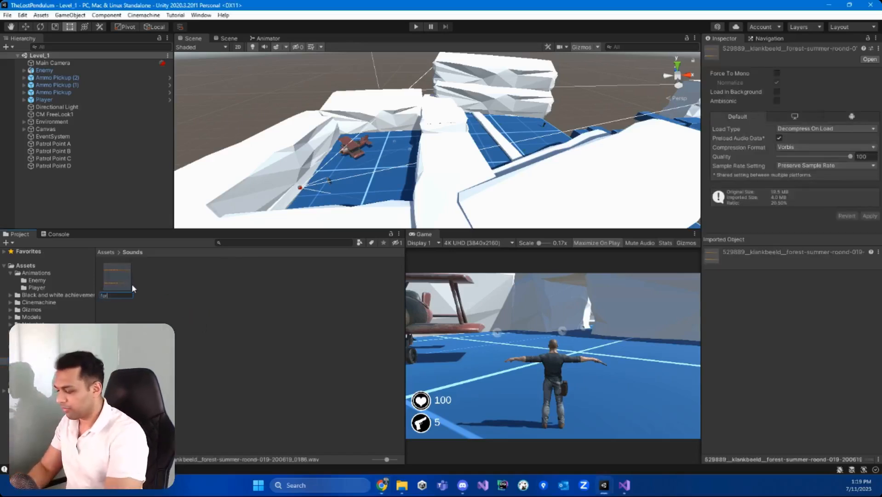
text(forest_ambience)
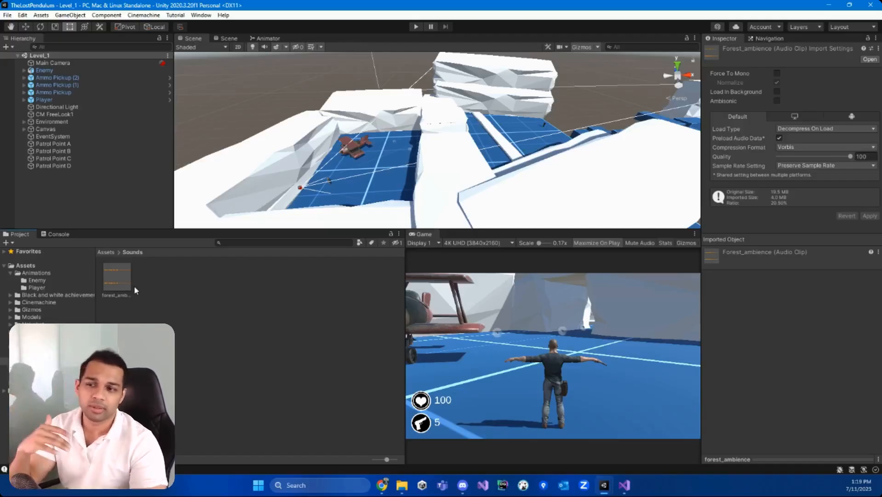
click(121, 279)
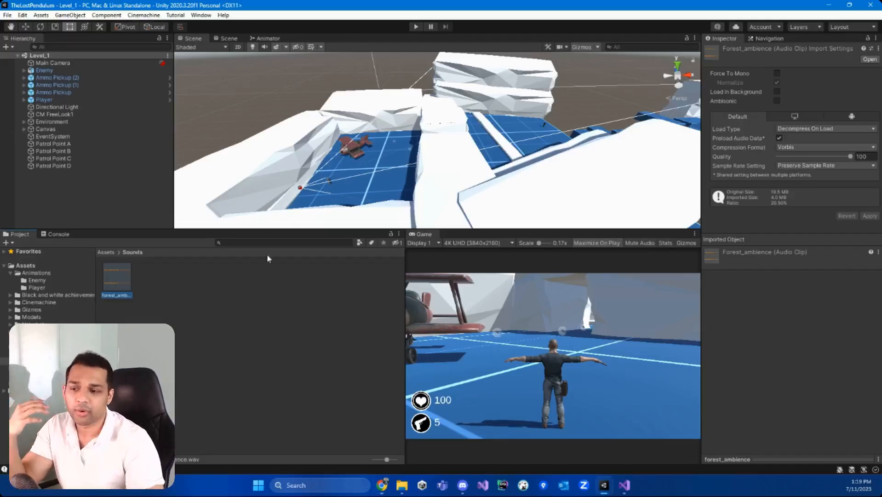
Step: Add an Audio Source object to the scene and move it along its Z axis to about -144.2
right_click(77, 183)
mouse_move(138, 336)
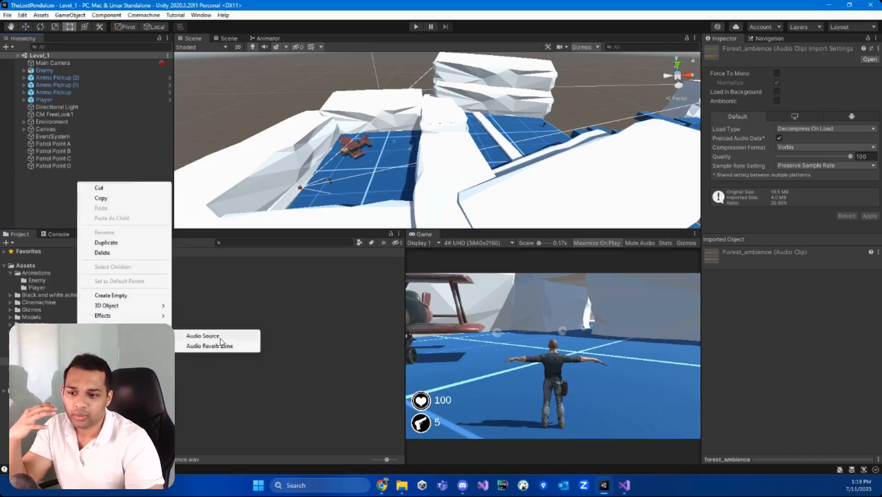
click(220, 337)
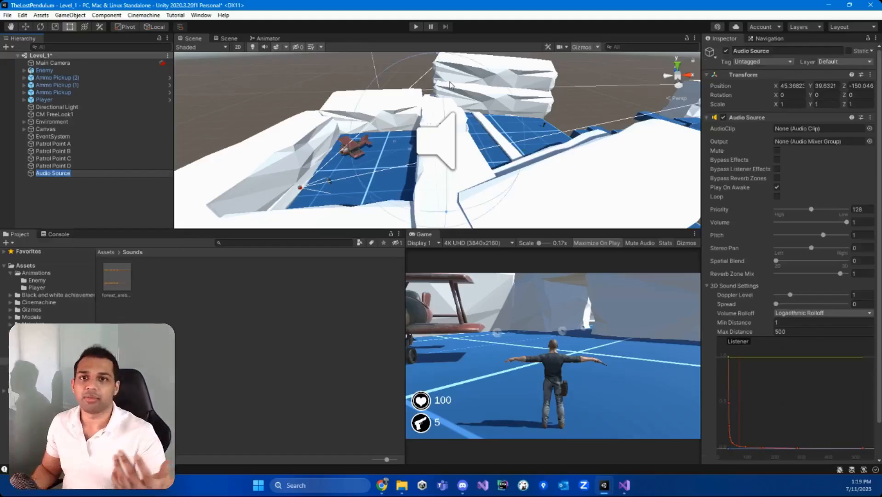
alt+drag(451, 86, 576, 138)
drag(471, 111, 434, 101)
scroll(754, 260, down, 2)
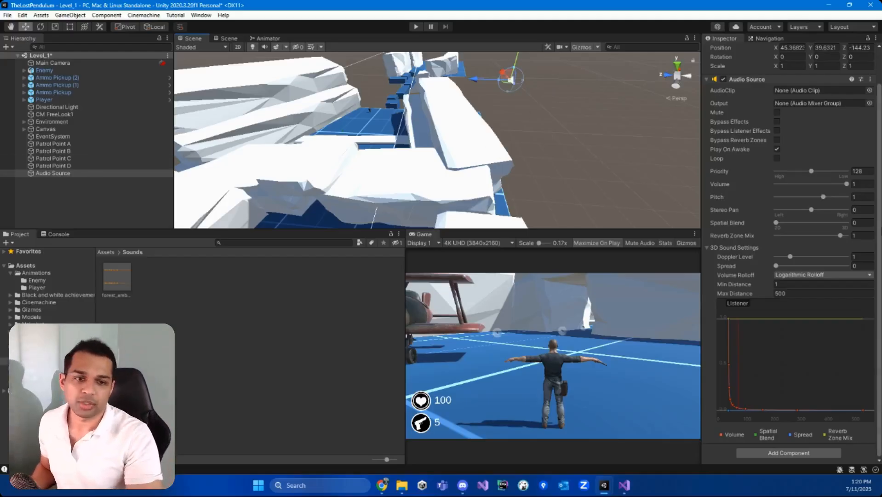
Step: Rename the Audio Source object to "Audio Source - Forest"
click(68, 174)
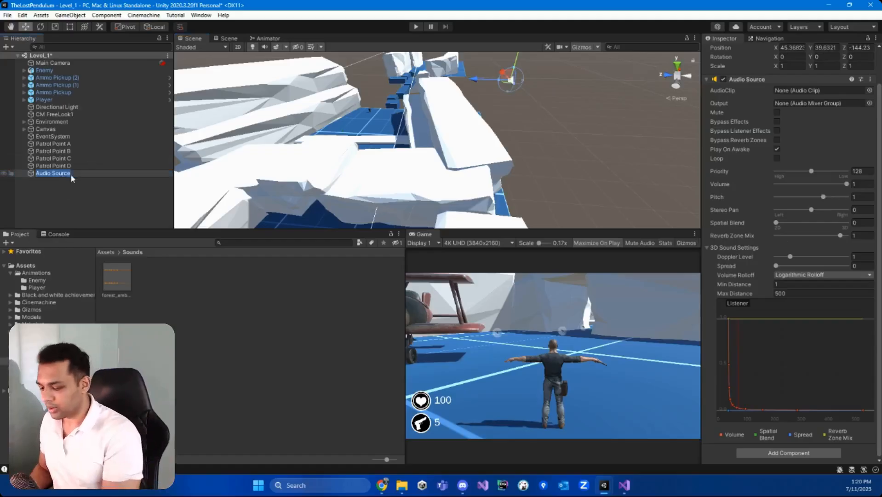
key(Right)
text(- Fo)
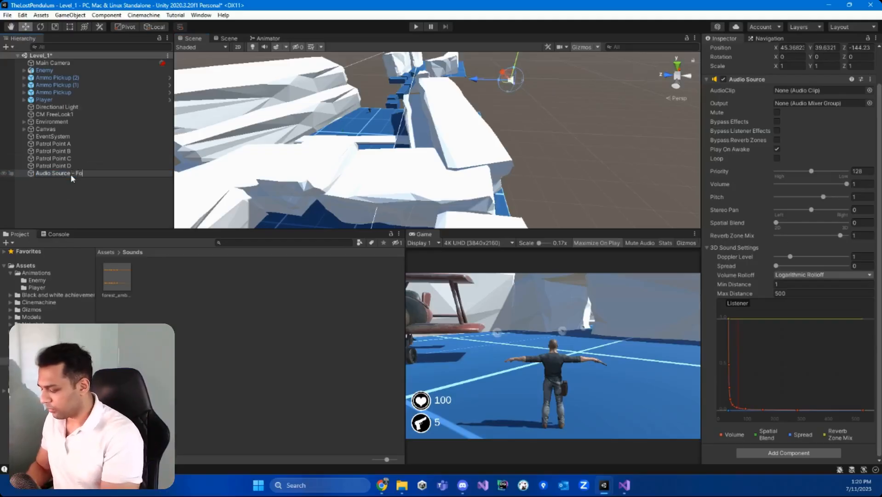
text(rest)
key(Return)
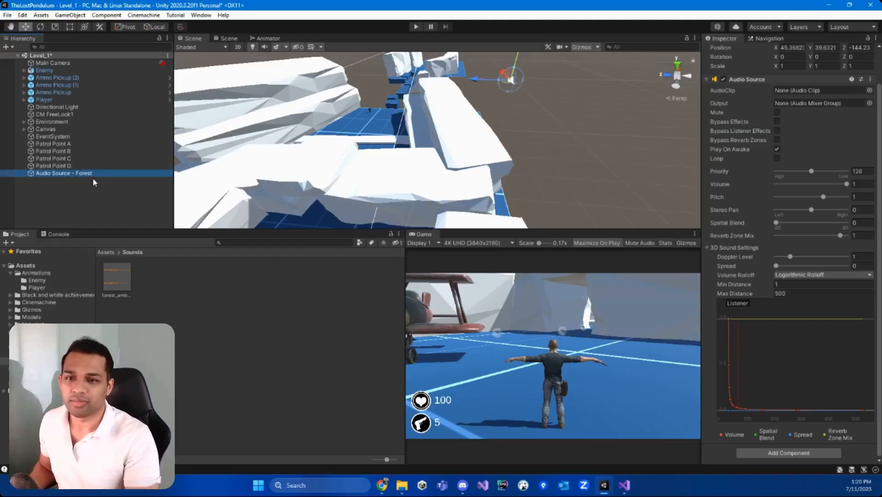
Step: Move the forest audio source horizontally away from the terrain to about X 42.85, Z -151.82
right_drag(588, 106, 558, 120)
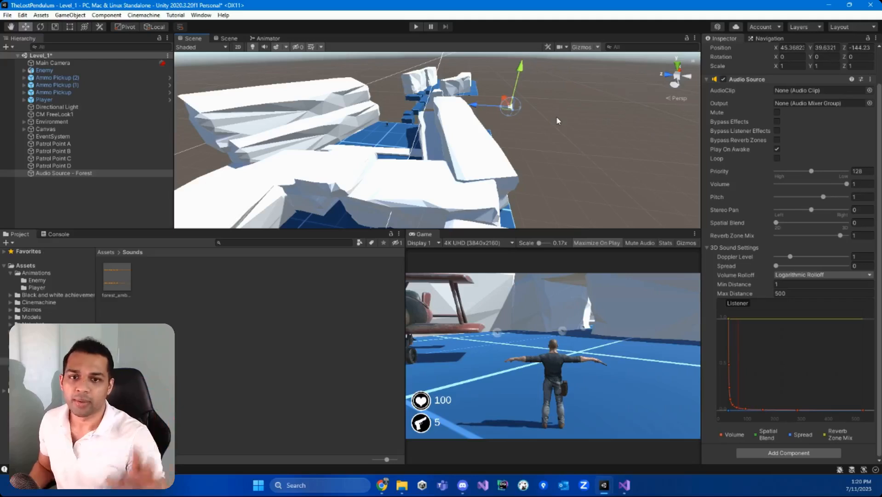
right_drag(523, 107, 529, 104)
drag(532, 98, 598, 131)
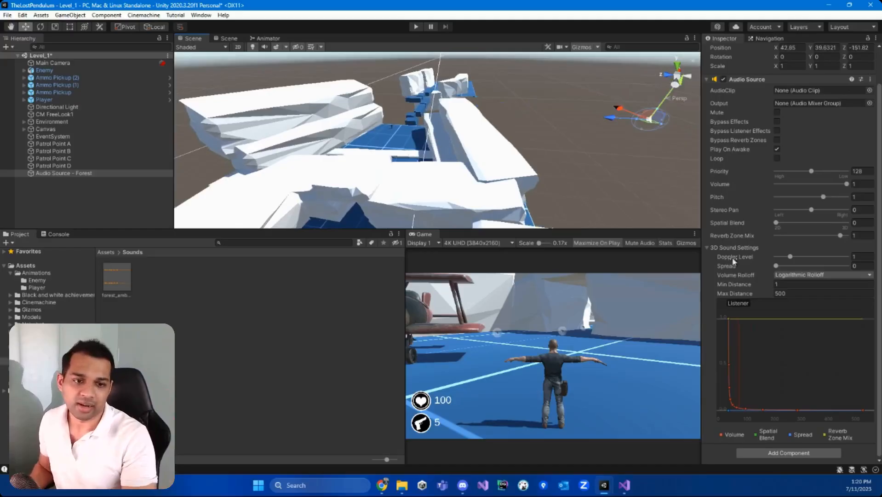
Step: Assign the forest_ambience clip to the forest audio source and enable Loop
click(76, 174)
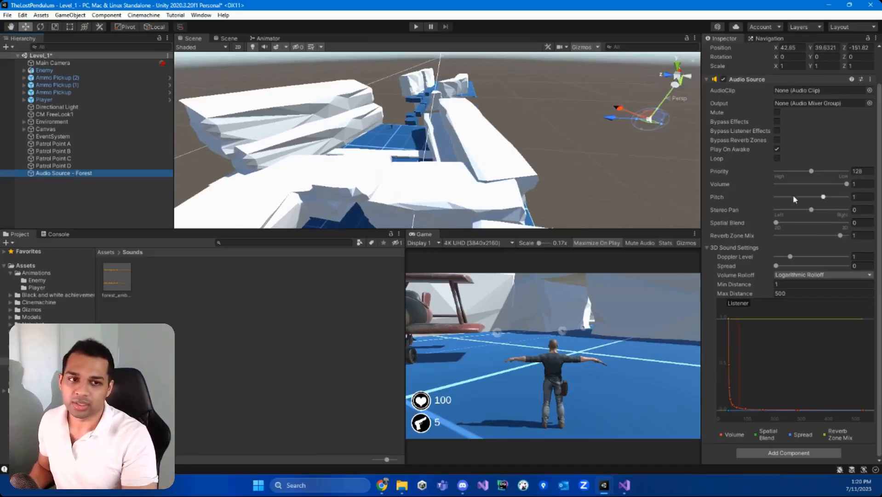
scroll(789, 194, up, 3)
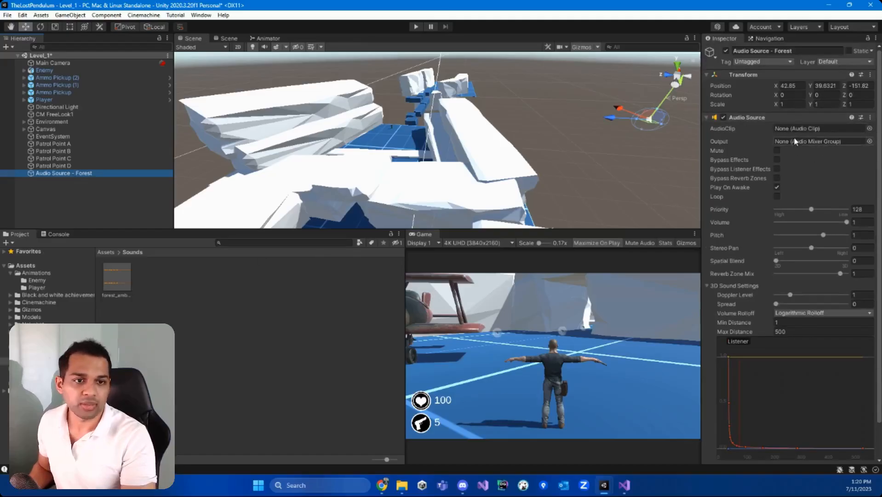
click(869, 129)
double_click(579, 160)
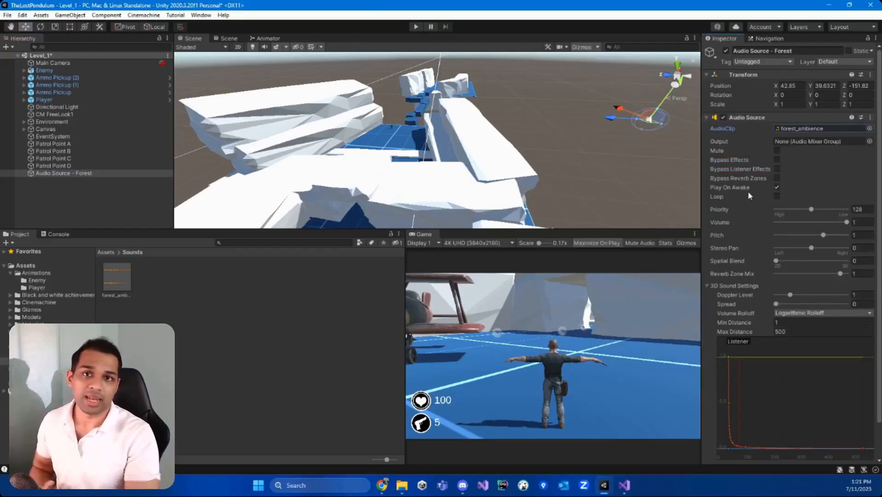
click(777, 196)
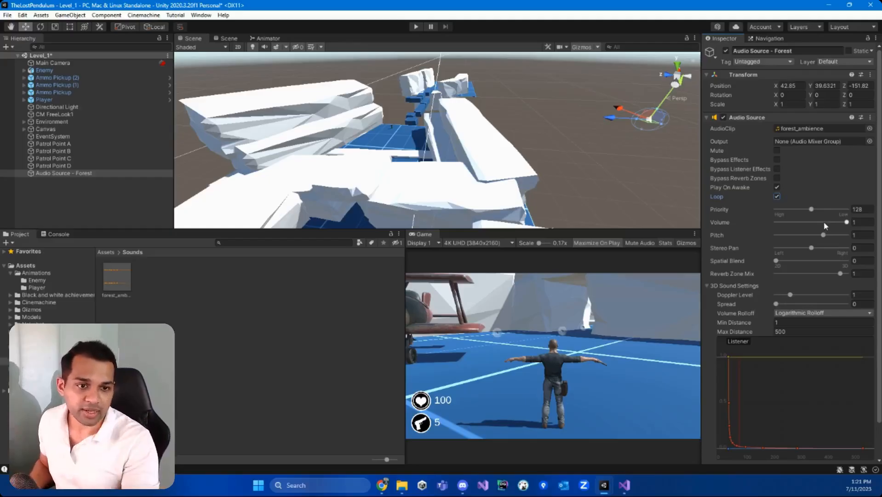
Step: Lower the forest audio source's volume to about 0.688
drag(835, 223, 826, 223)
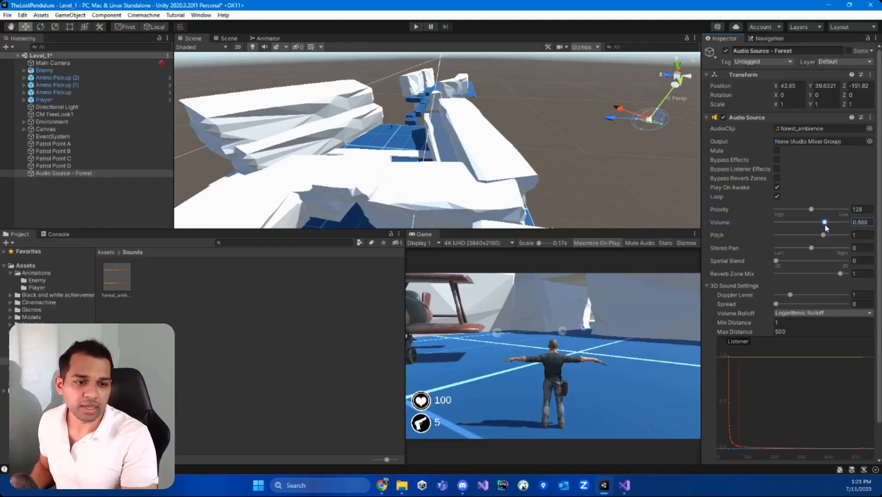
click(868, 221)
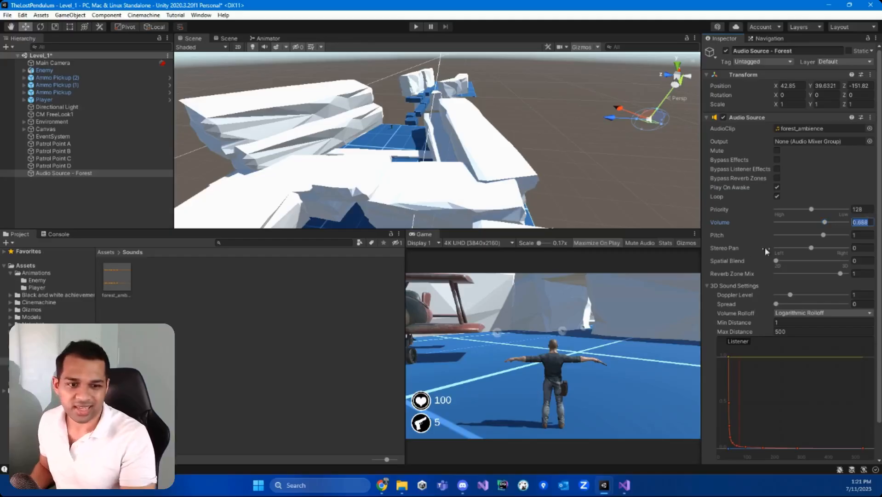
click(591, 346)
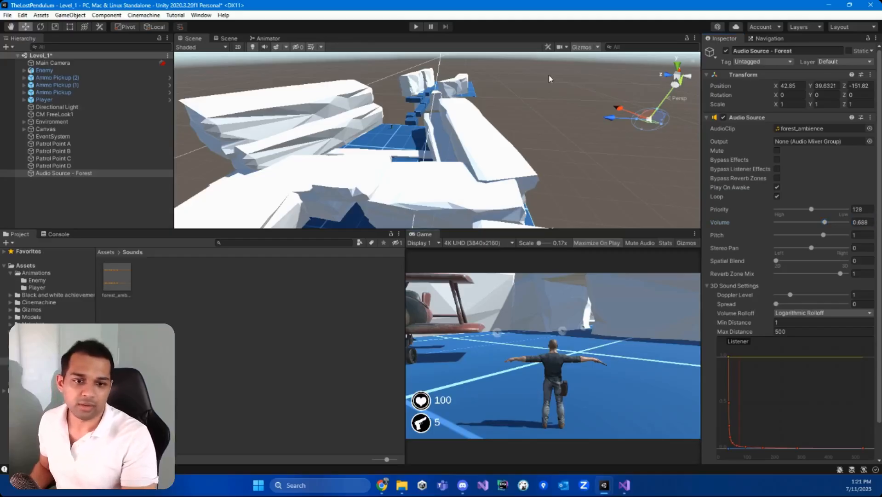
Step: Play the scene, run the character around while listening to the forest ambience, and stop play mode
click(417, 26)
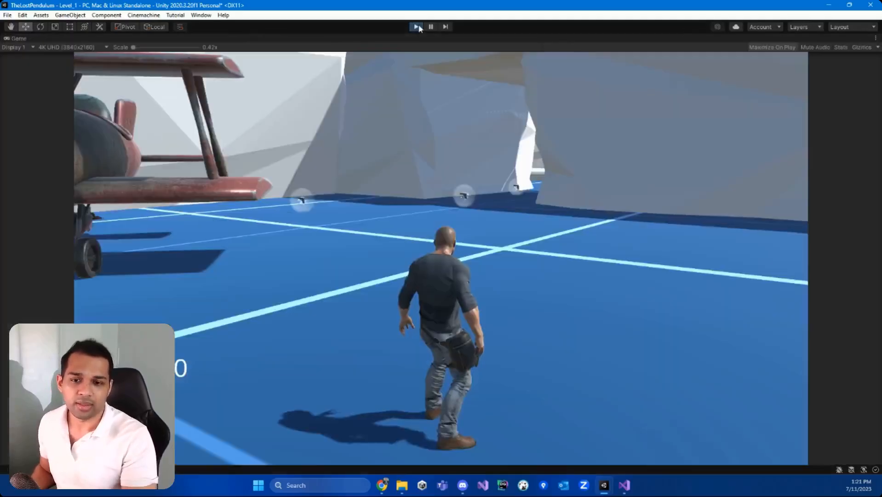
key(d)
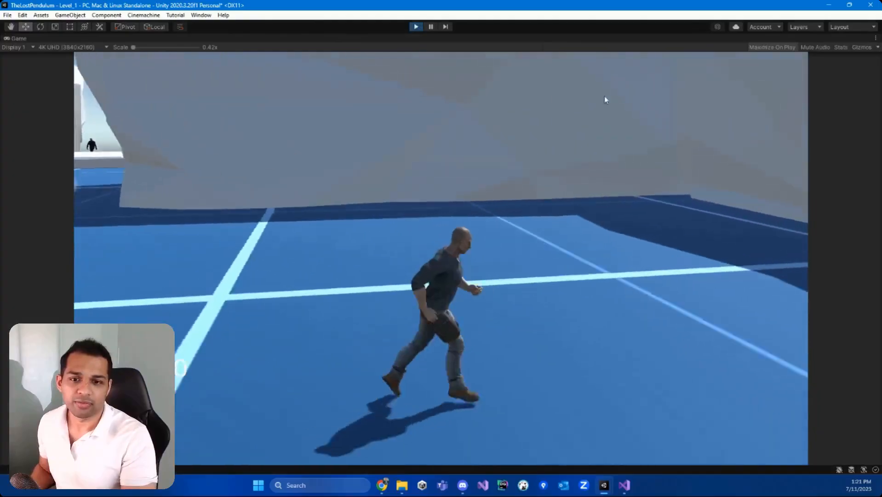
key(s)
key(a)
key(d)
key(w)
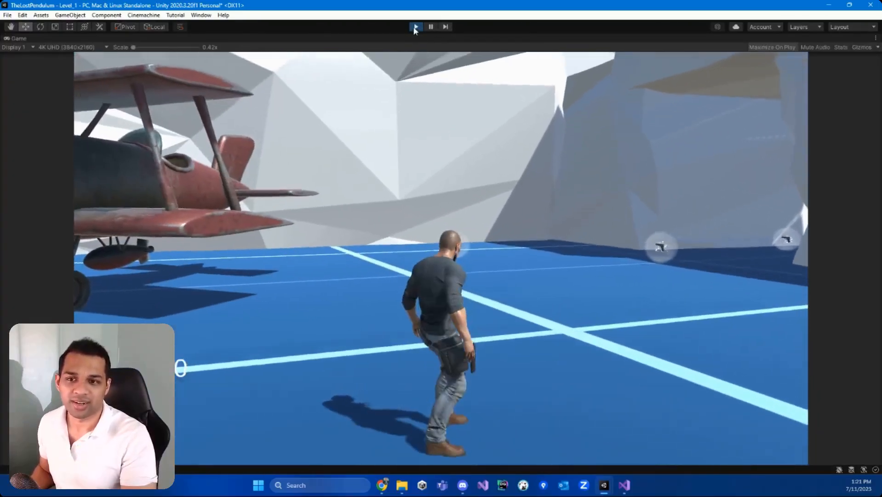
click(415, 26)
Step: Add a 3D Cube object to the scene
right_drag(509, 128, 285, 179)
key(w)
right_click(68, 201)
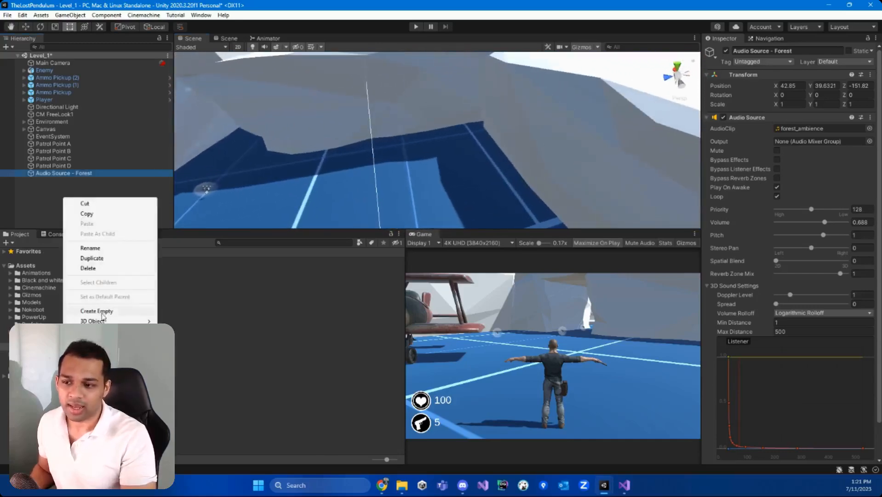
mouse_move(92, 320)
click(179, 321)
Step: Move the cube onto the blue floor near the wall corner, at about X 39.8, Y 14.7, Z -135.3
right_drag(418, 137, 529, 131)
key(w)
scroll(614, 110, down, 3)
drag(571, 64, 519, 228)
scroll(463, 177, down, 5)
drag(456, 192, 401, 164)
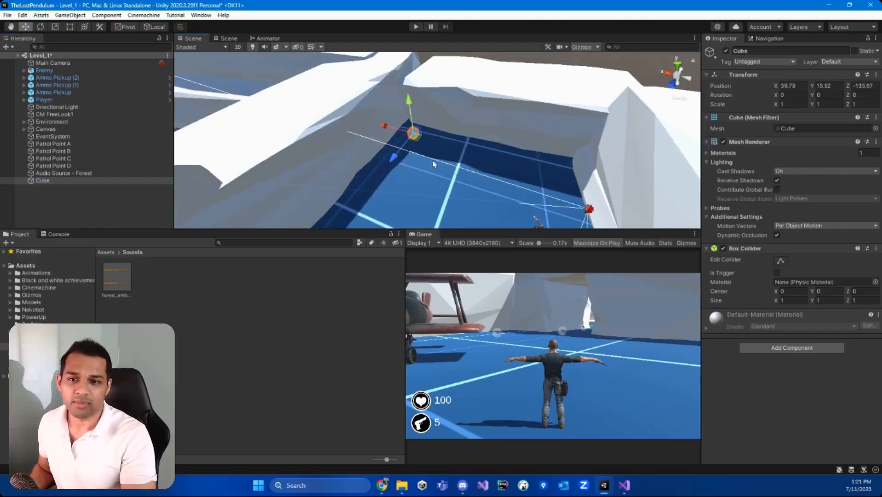
right_drag(434, 163, 441, 157)
scroll(419, 144, up, 5)
drag(399, 128, 400, 154)
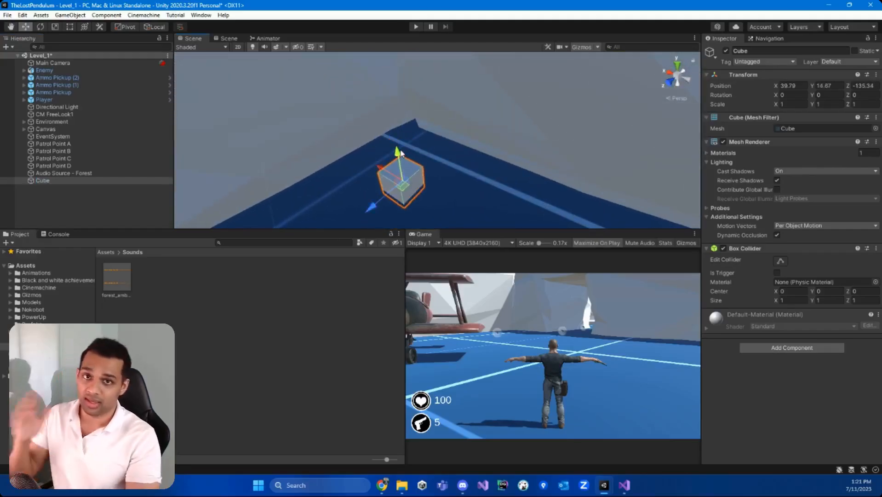
Step: Stretch the cube into a flat slab, about 4.33 by 1 by 4.56 in scale, and lower it into the floor to Y 13.9
mouse_move(449, 171)
right_down()
mouse_move(406, 159)
mouse_move(456, 158)
mouse_move(475, 177)
mouse_move(465, 172)
right_up()
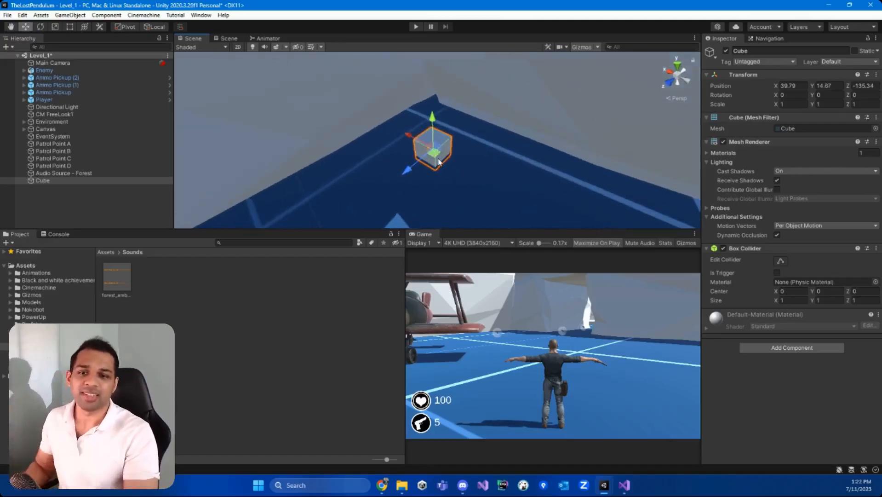
key(t)
drag(430, 158, 484, 158)
key(w)
drag(437, 133, 437, 145)
mouse_move(436, 144)
right_down()
mouse_move(313, 174)
mouse_move(451, 148)
right_up()
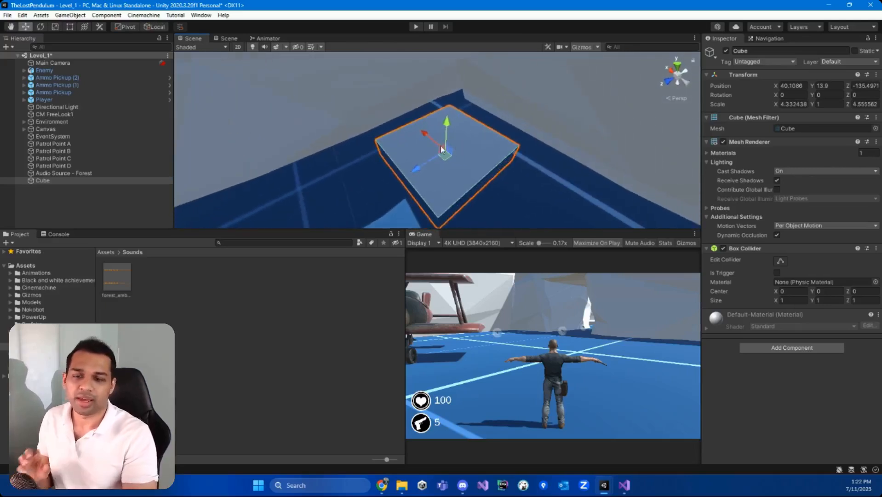
Step: Add a new Audio Source object to the scene and name it "Audio Source - Fountain"
click(45, 189)
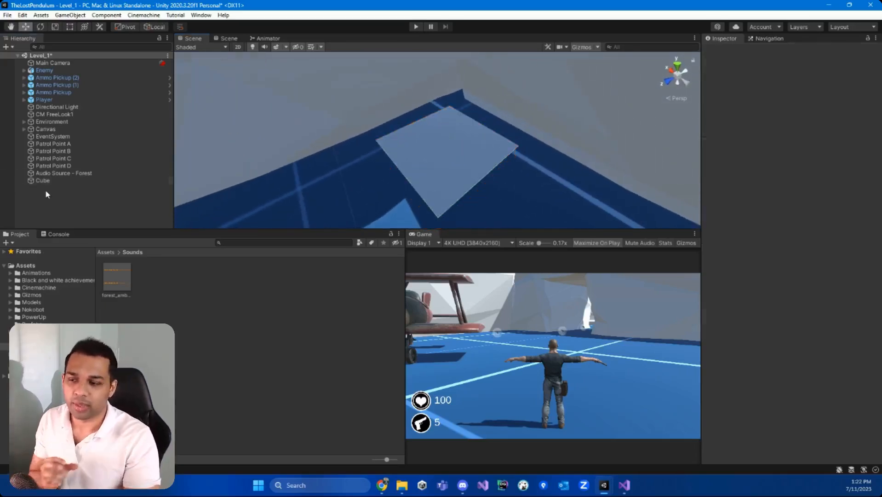
right_click(55, 190)
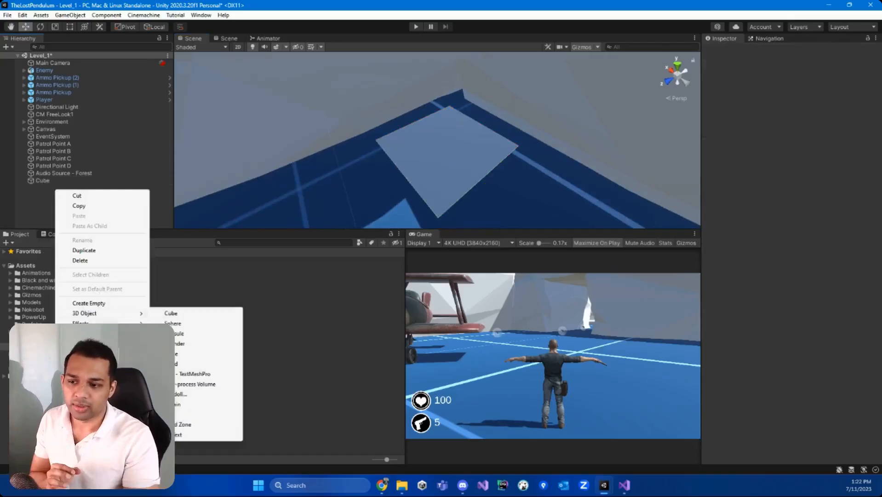
mouse_move(82, 343)
click(193, 344)
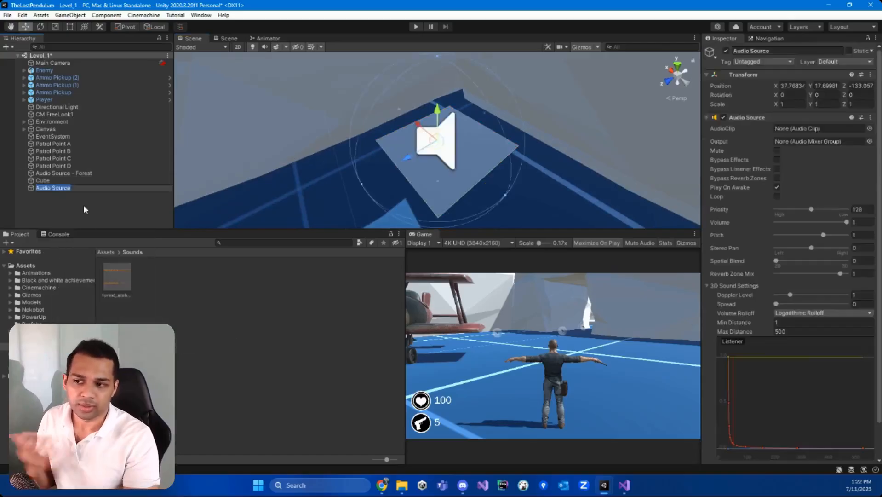
key(Right)
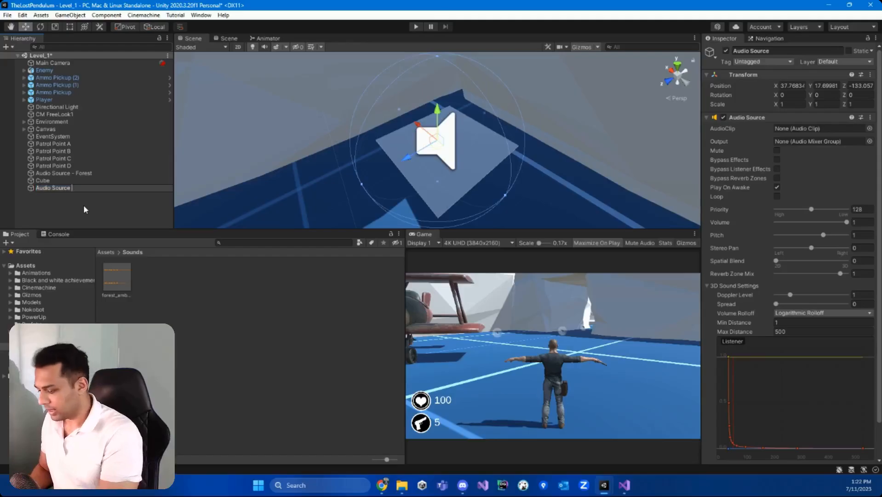
text(- Fount)
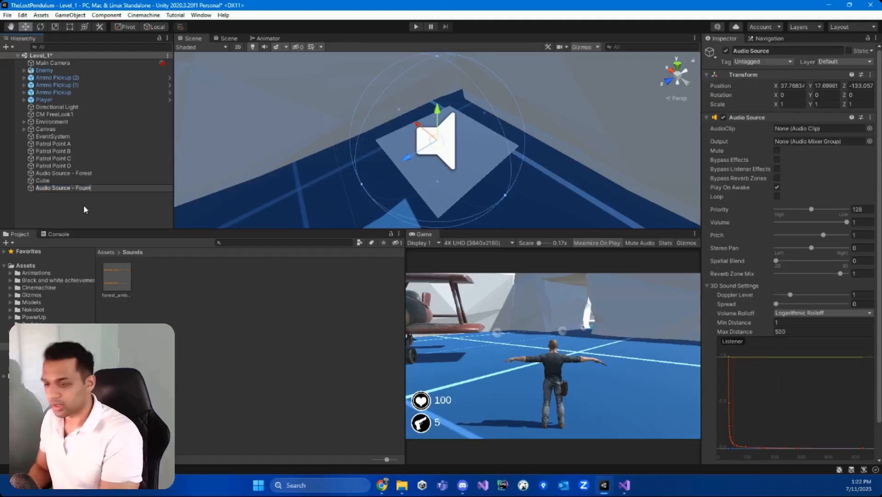
text(ain)
key(Return)
Step: Move the fountain audio source over the slab, at about X 39.91, Y 15.03, Z -135.52
scroll(440, 122, down, 3)
alt+drag(440, 123, 590, 143)
drag(502, 148, 416, 122)
drag(408, 77, 414, 114)
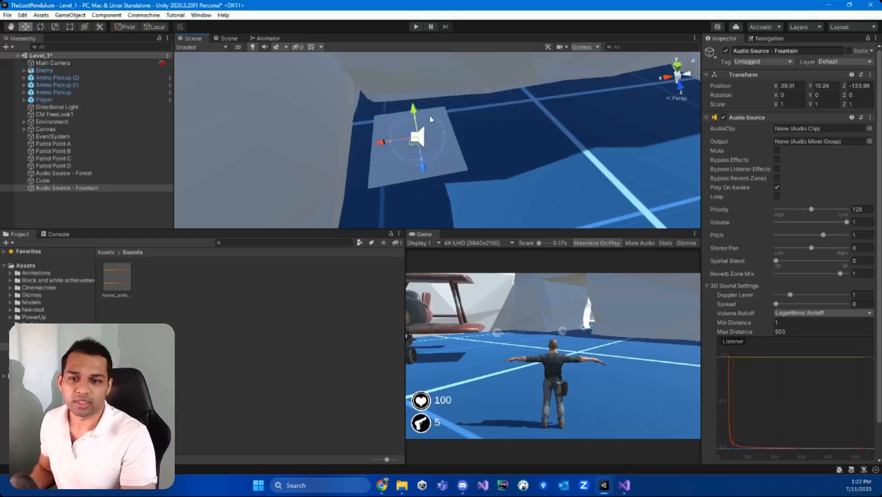
right_drag(425, 118, 284, 97)
alt+drag(284, 97, 276, 96)
drag(335, 70, 436, 152)
right_drag(436, 152, 431, 155)
drag(404, 169, 381, 173)
right_drag(408, 165, 486, 194)
drag(426, 173, 435, 167)
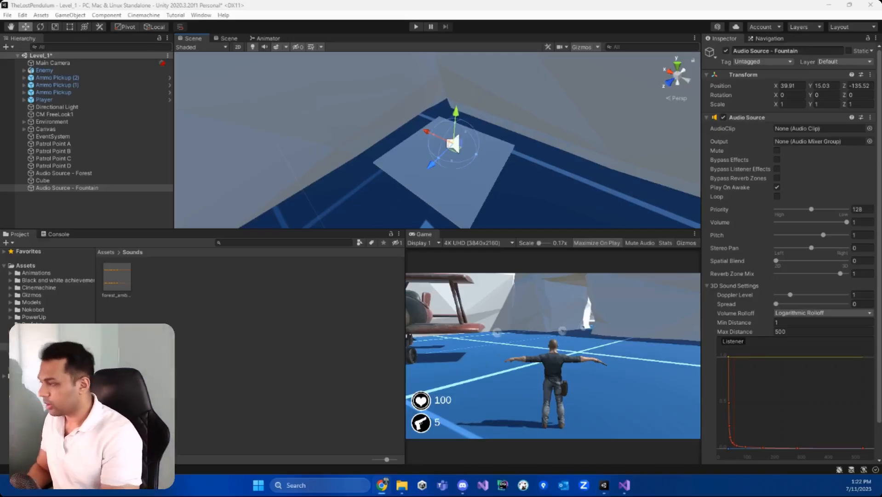
Step: Switch to the Freesound search results for "fountain" in the browser and listen to previews of several fountain recordings
drag(0, 270, 472, 34)
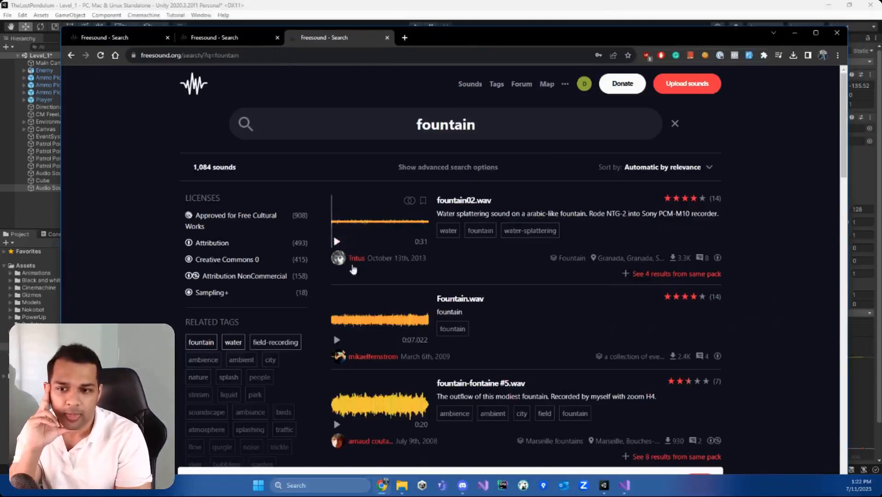
click(336, 242)
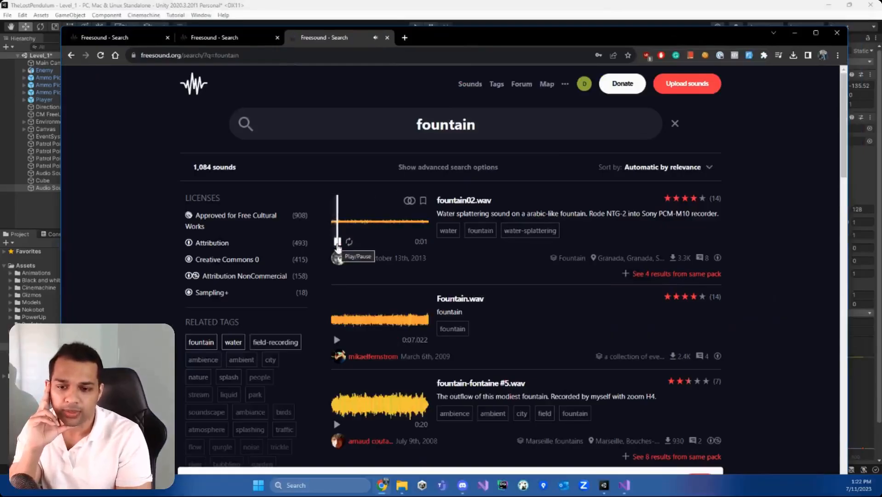
click(336, 241)
click(336, 339)
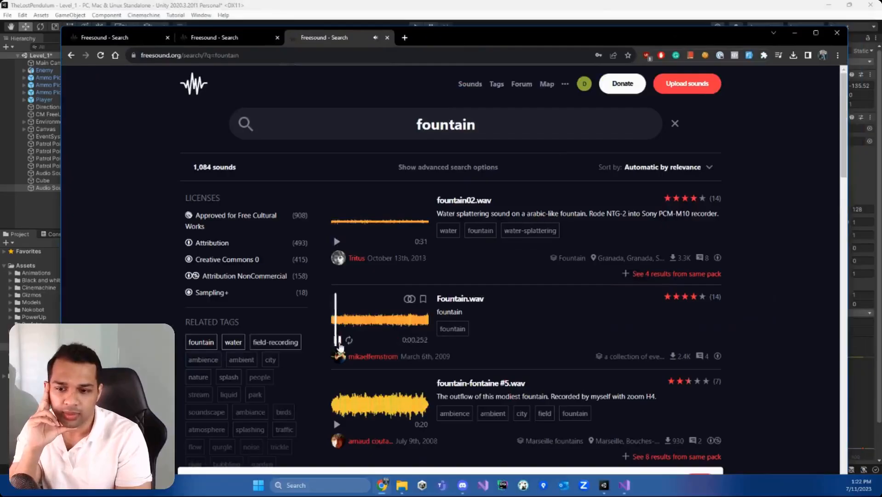
scroll(409, 359, down, 2)
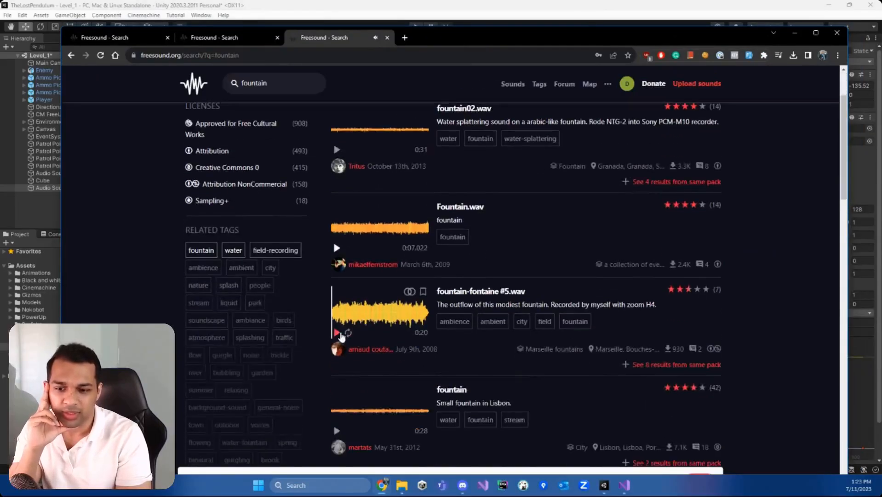
scroll(338, 349, down, 2)
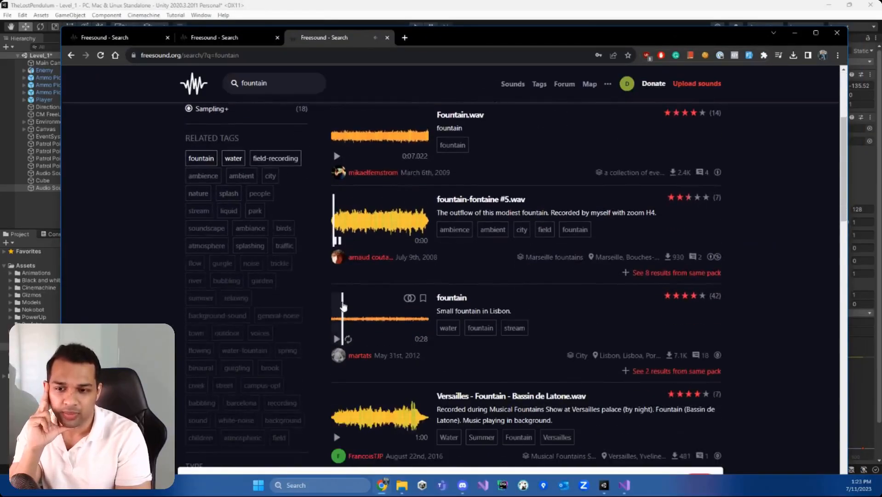
click(337, 240)
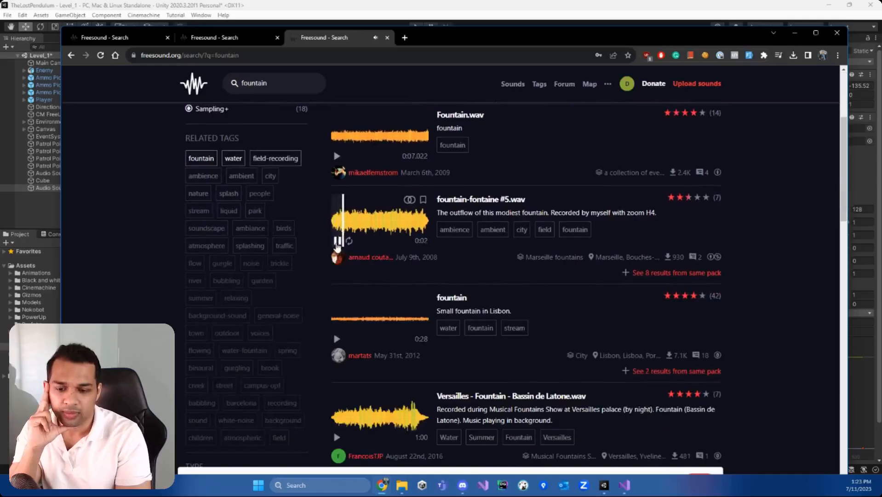
click(336, 240)
scroll(366, 299, down, 4)
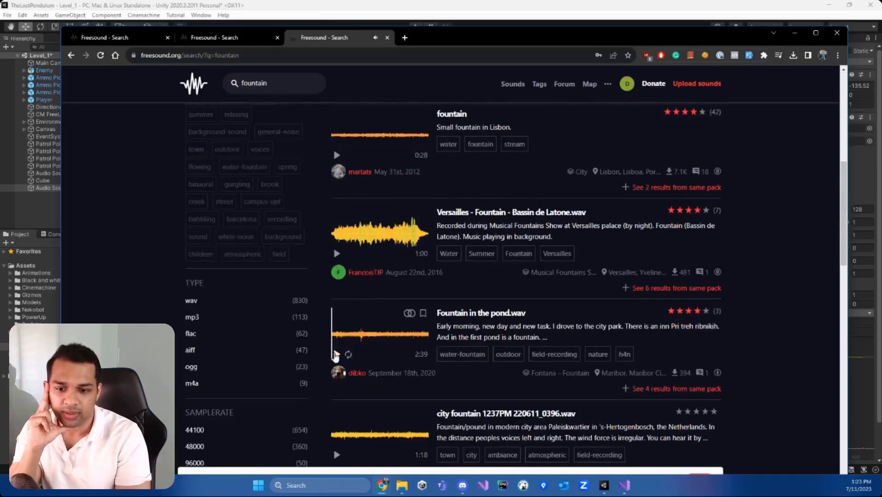
click(336, 354)
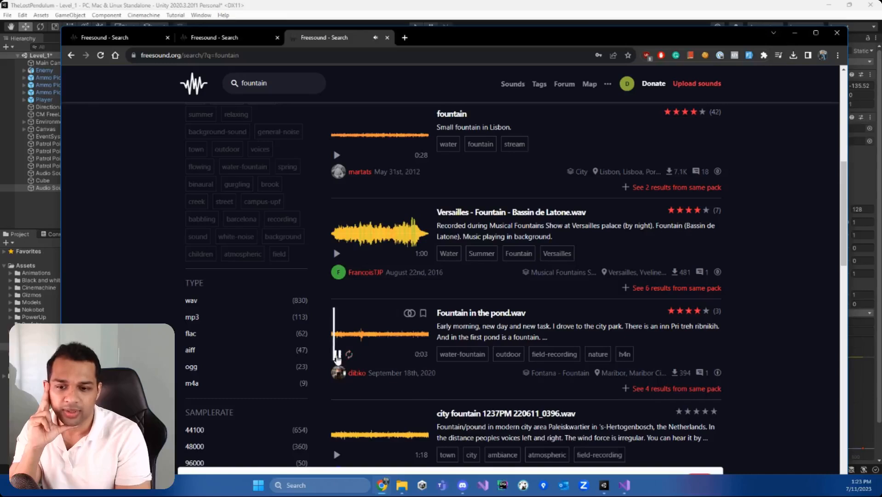
click(337, 354)
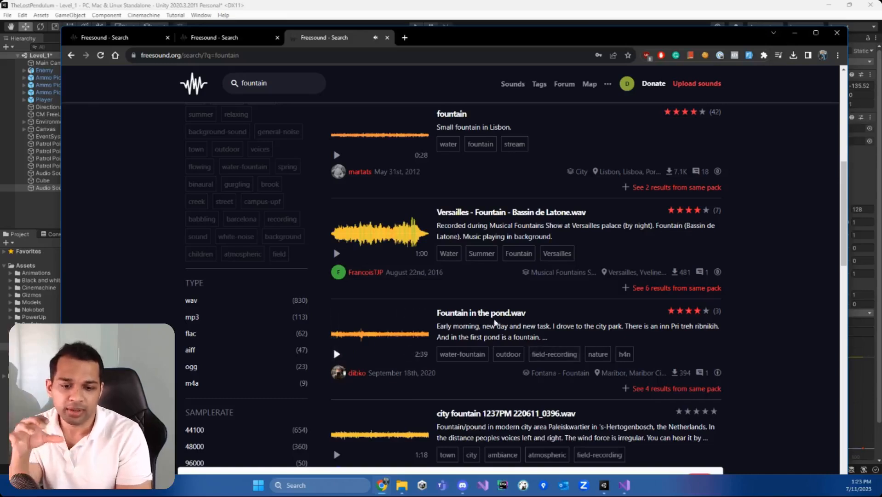
Step: Download "Fountain in the pond.wav" from its Freesound page and import it into the Unity project's Sounds folder
click(474, 314)
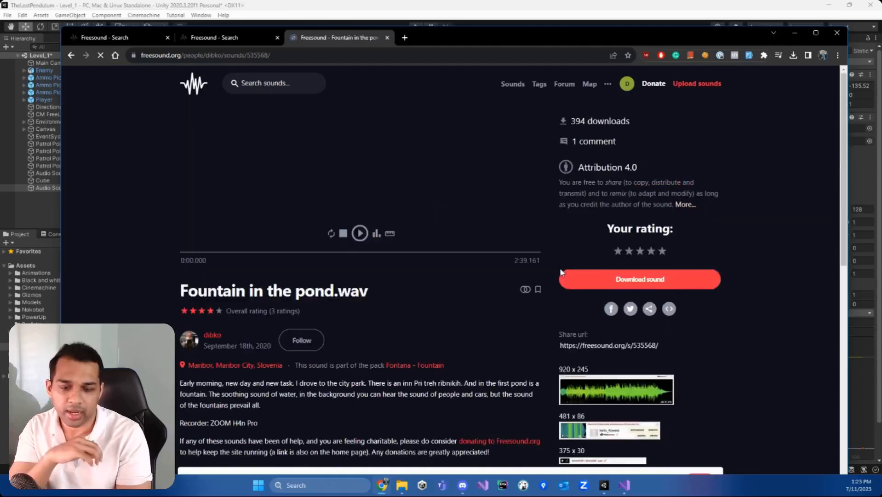
click(651, 285)
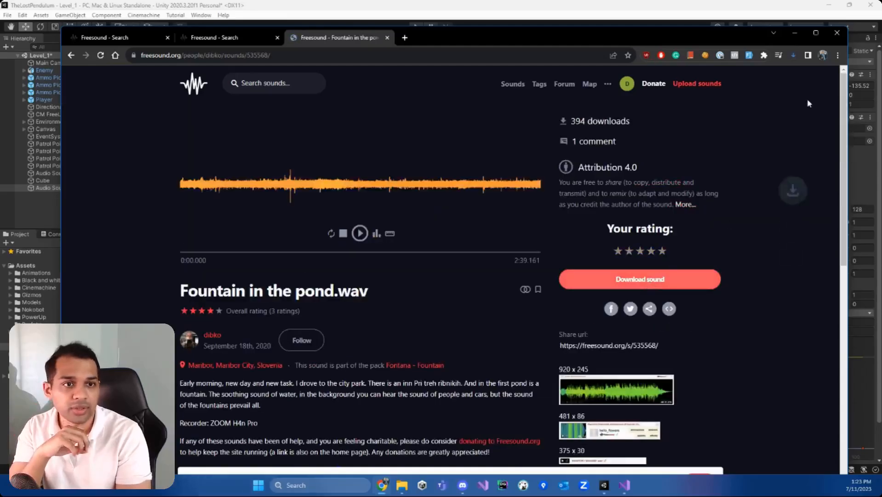
click(795, 55)
drag(552, 35, 0, 37)
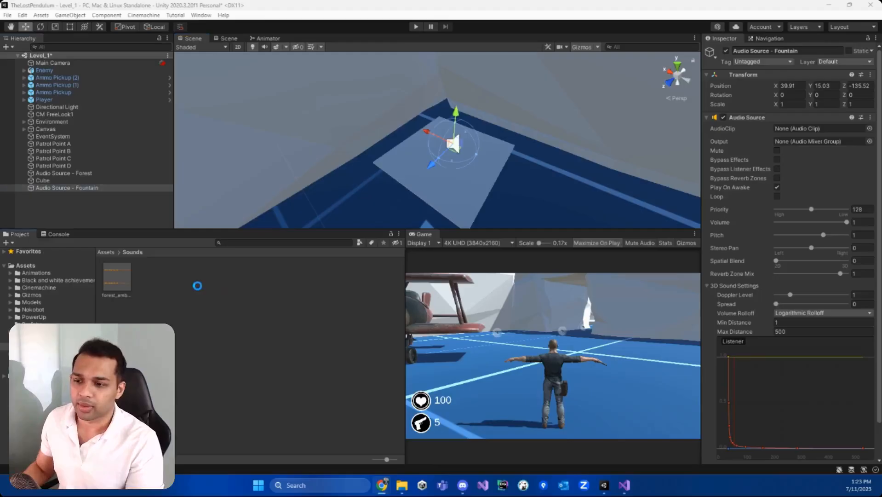
Step: Rename the imported sound file to "fountain" and assign it as the AudioClip of Audio Source - Fountain
click(118, 289)
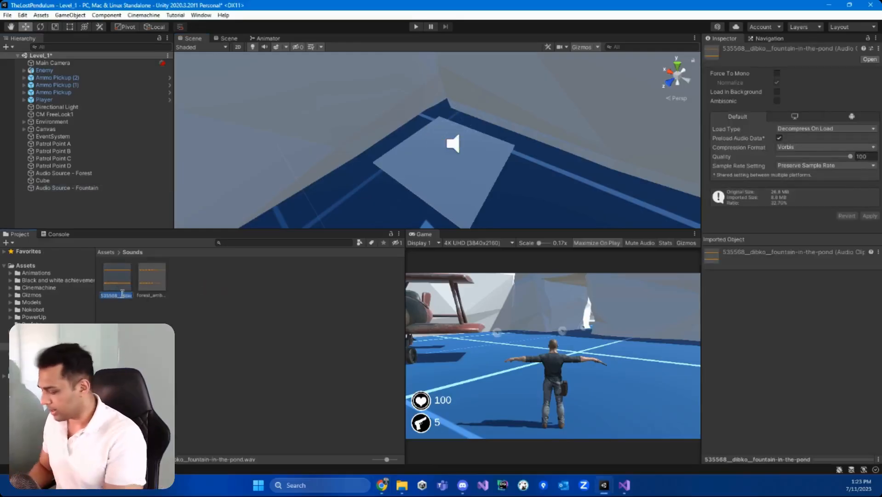
text(fountain)
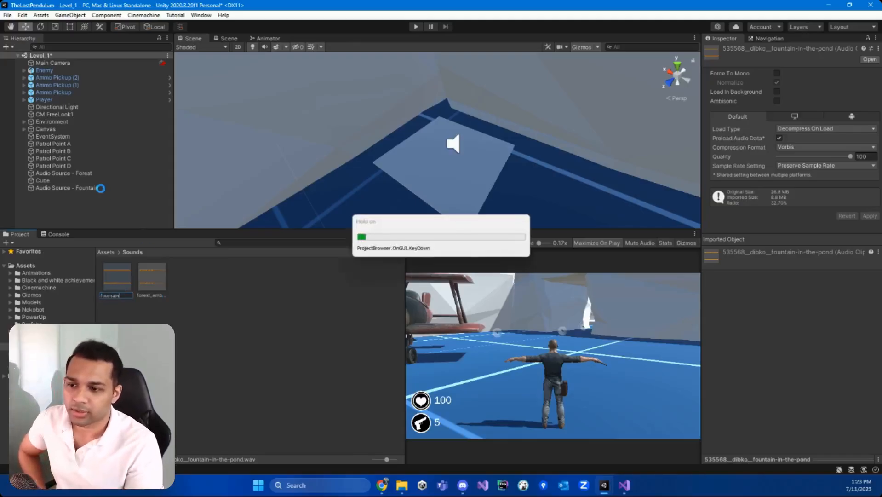
click(101, 188)
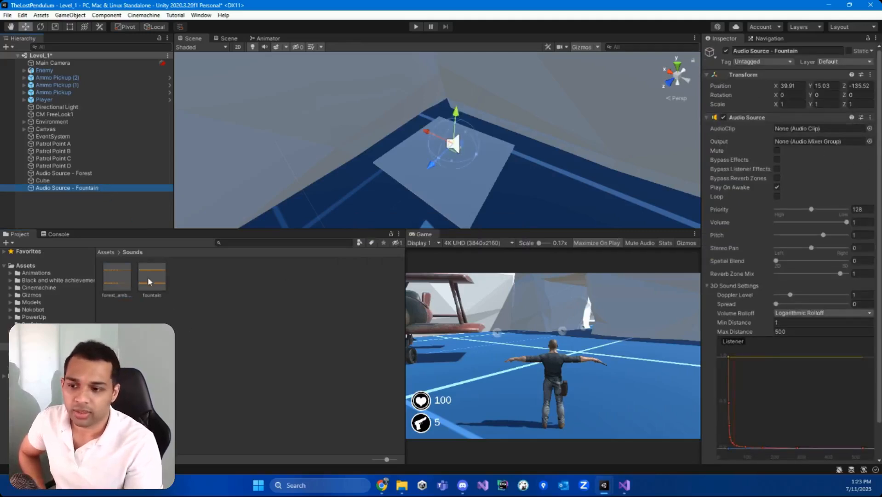
click(855, 131)
drag(855, 132, 846, 130)
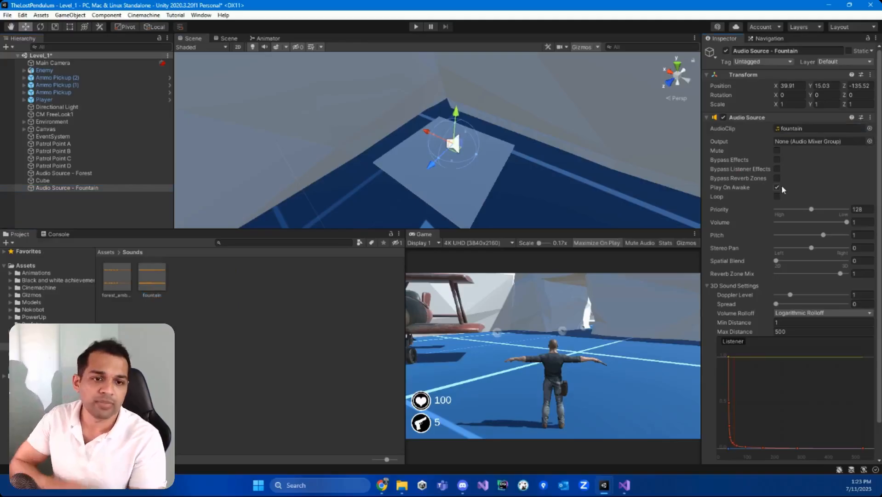
Step: Enable looping on the fountain audio source and set its Spatial Blend to 1 for full 3D sound
click(777, 196)
scroll(773, 221, down, 2)
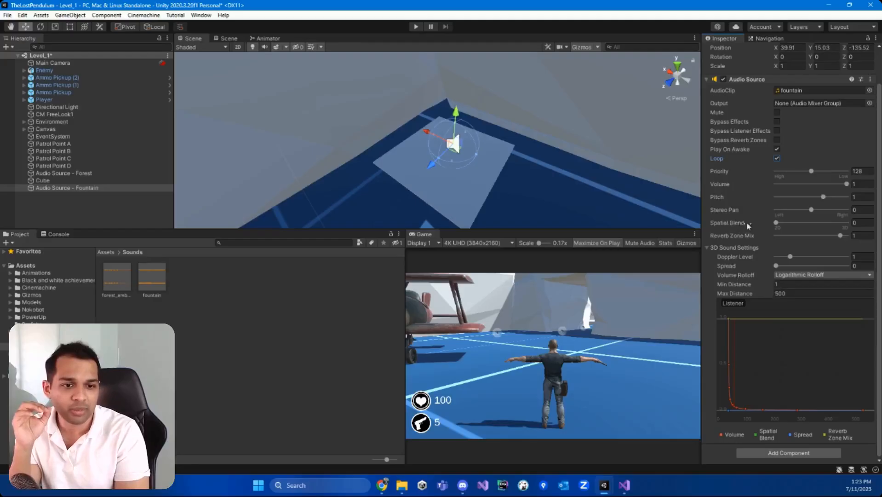
click(776, 223)
drag(777, 223, 854, 224)
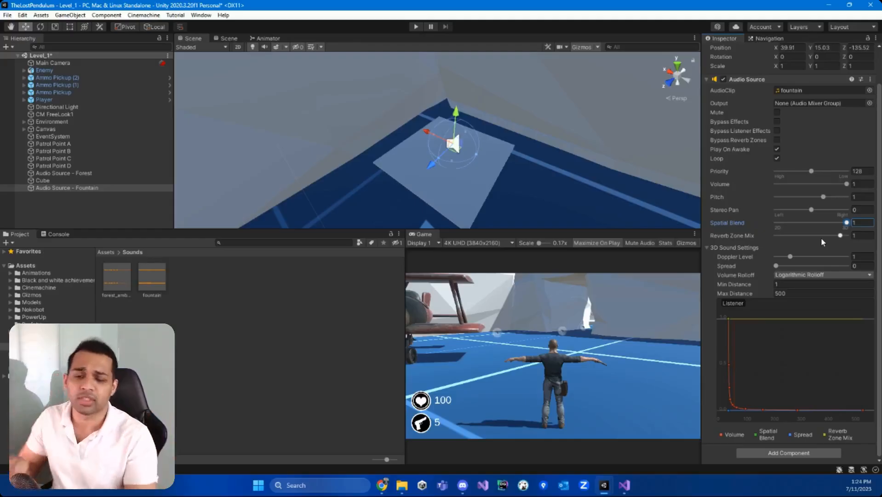
Step: Set the fountain audio source's Max Distance to 10 and raise its Min Distance to about 5.8
alt+drag(488, 160, 492, 138)
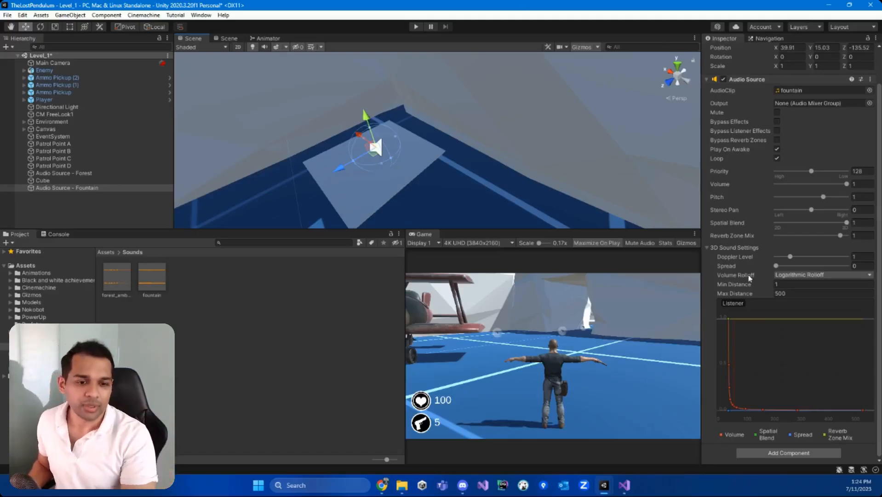
drag(765, 294, 806, 294)
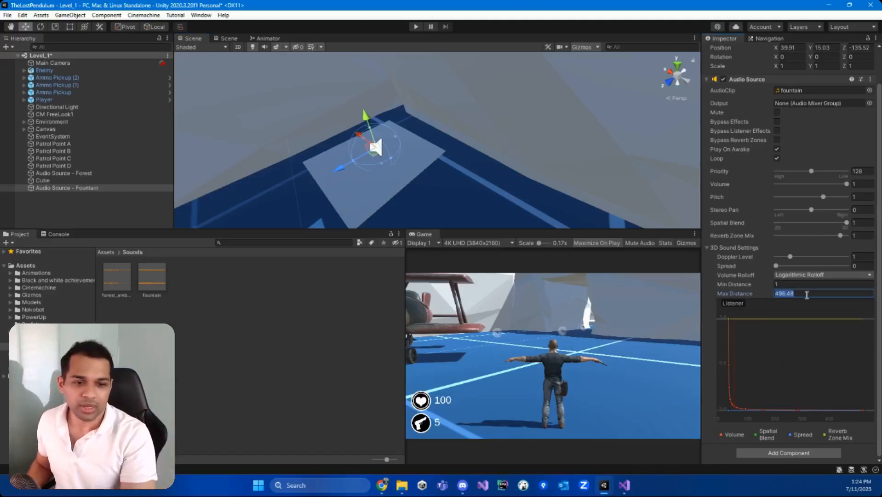
text(10)
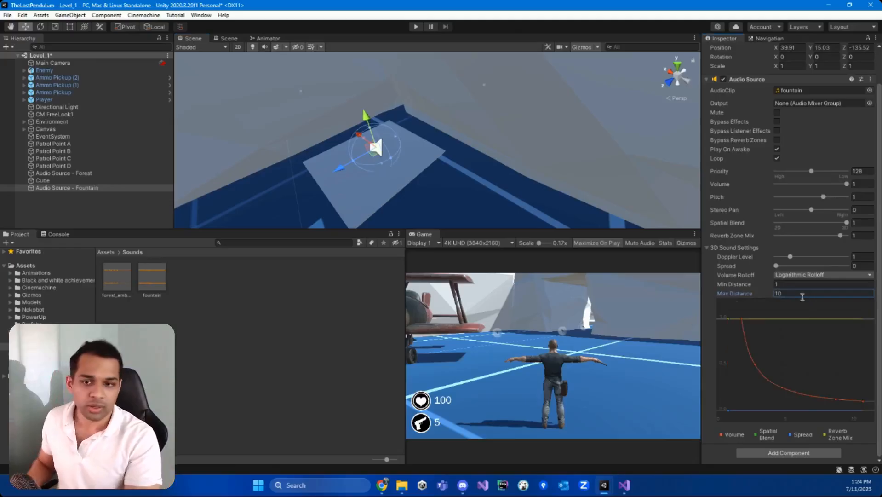
right_drag(499, 163, 407, 146)
key(s)
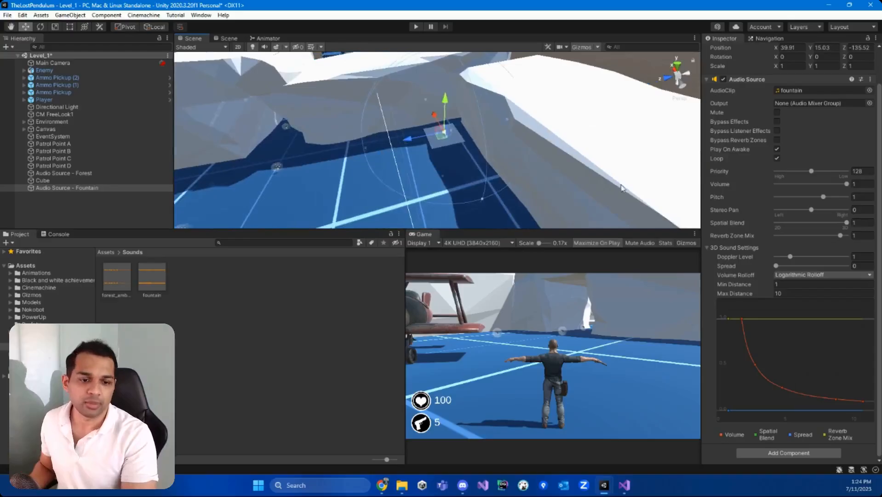
drag(759, 284, 767, 285)
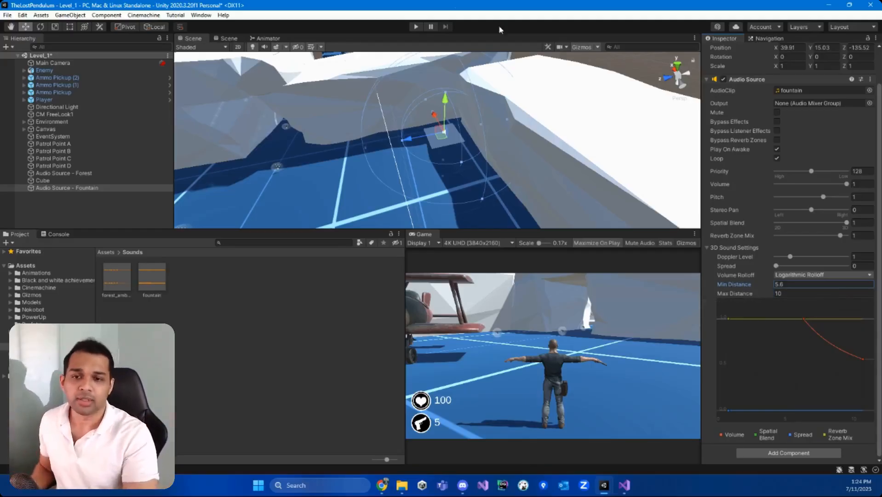
Step: Play the scene, run the character over to the slab to hear the fountain sound, and stop play mode
click(416, 27)
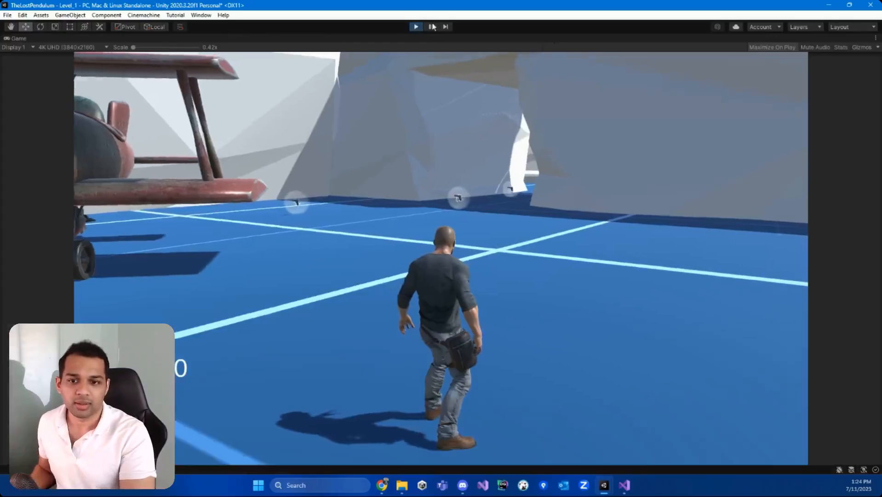
key(w)
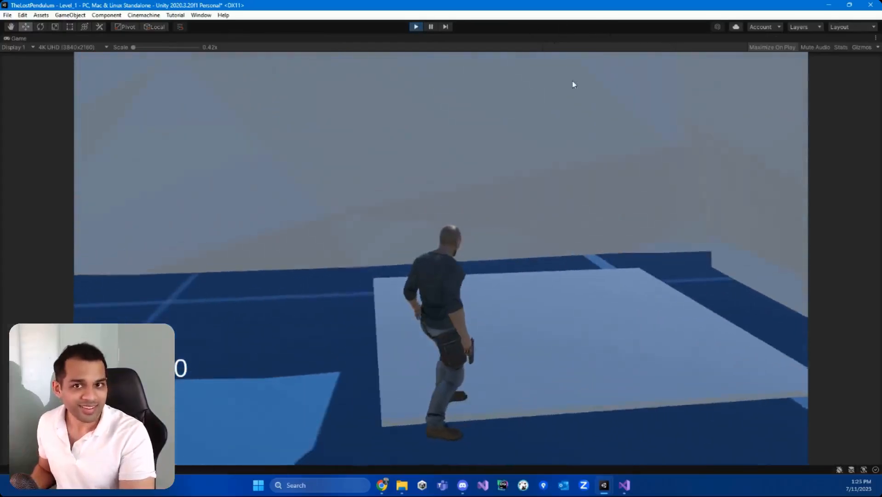
click(416, 28)
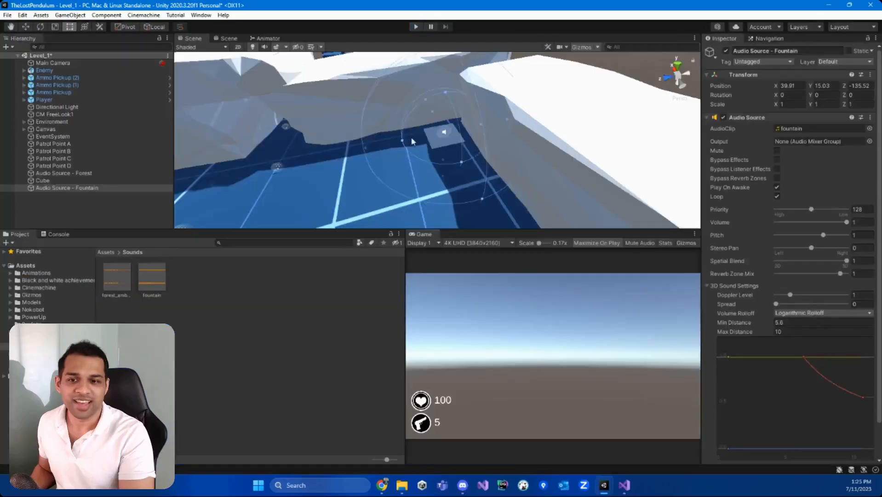
Step: Enlarge the fountain audio source's range in the scene to a Min Distance of about 6.5 and a Max Distance of about 12.7
drag(496, 214, 502, 224)
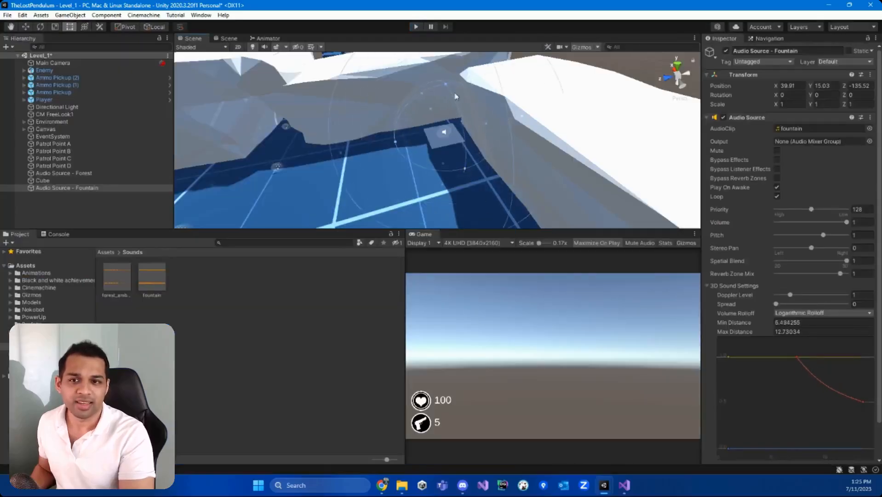
Step: Play-test the enlarged fountain sound range by running the character to the slab and away past the biplane, and end play mode
click(416, 27)
key(w)
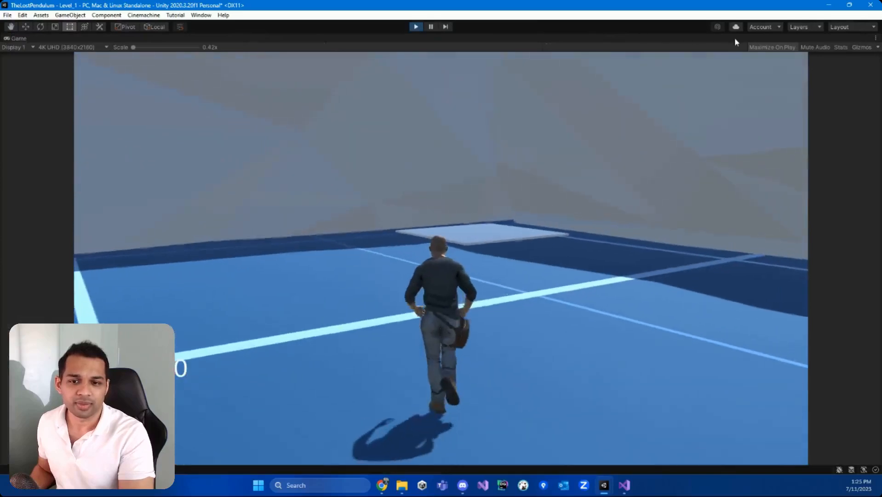
key(w)
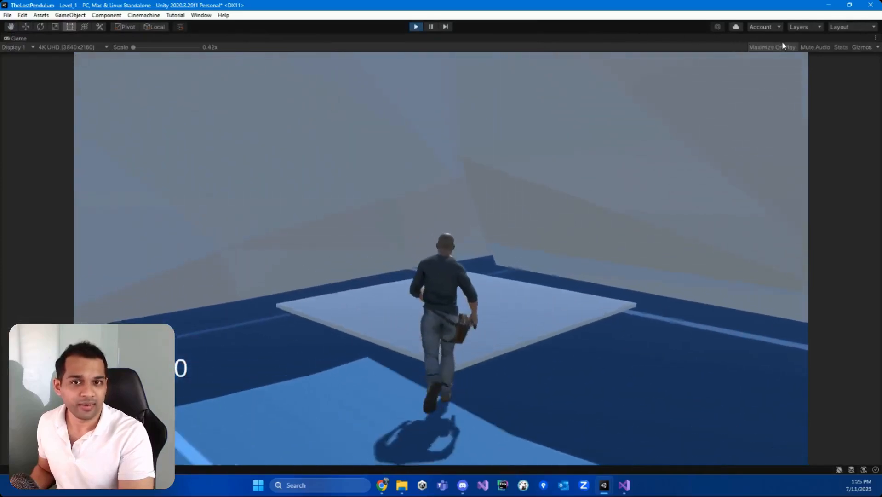
key(w)
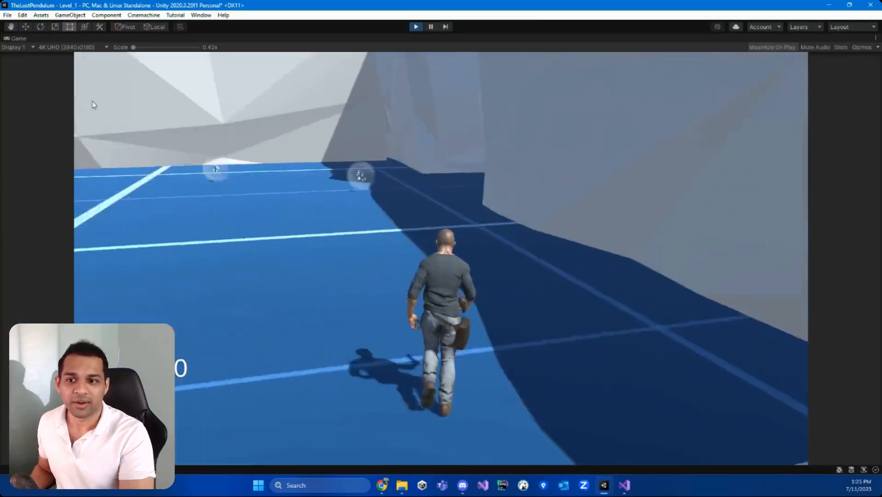
key(w)
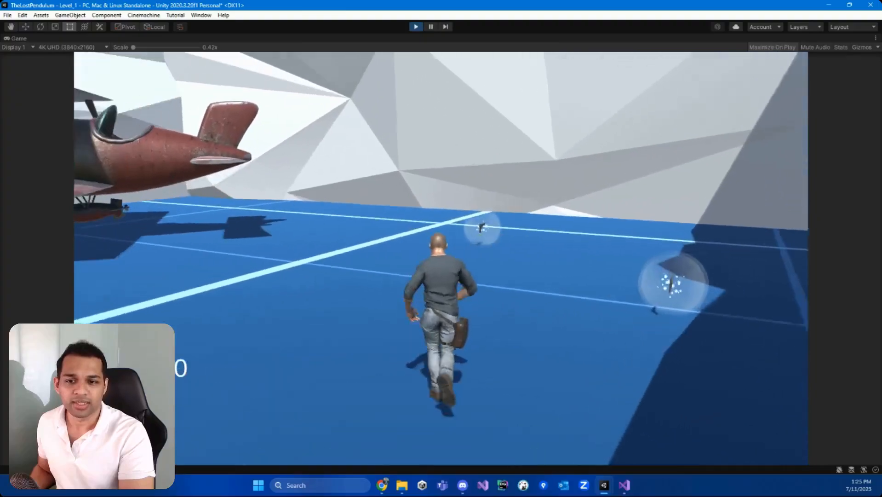
key(w)
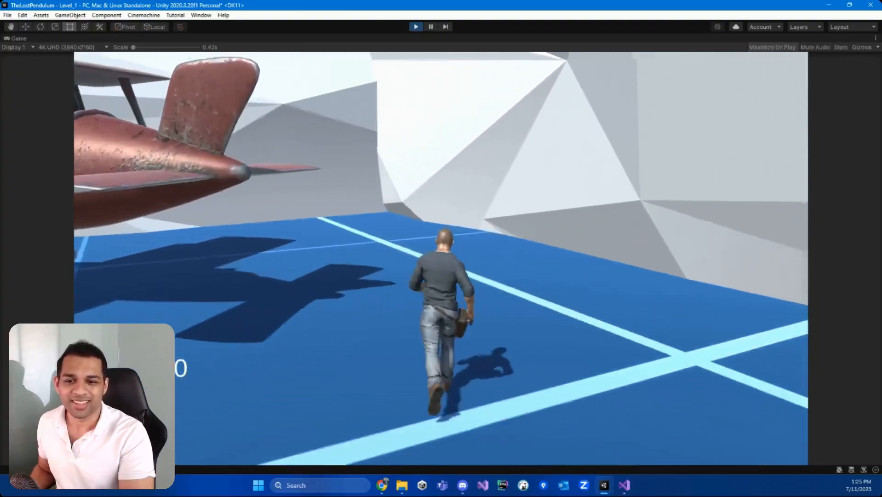
key(w)
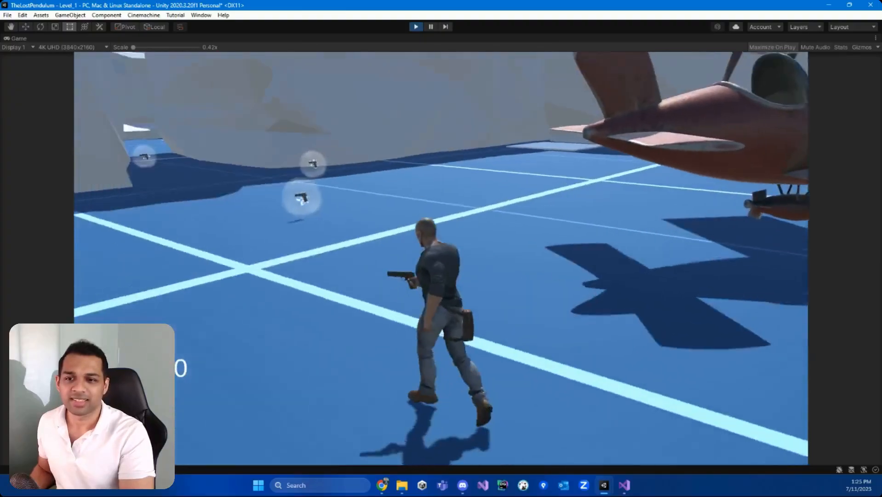
key(w)
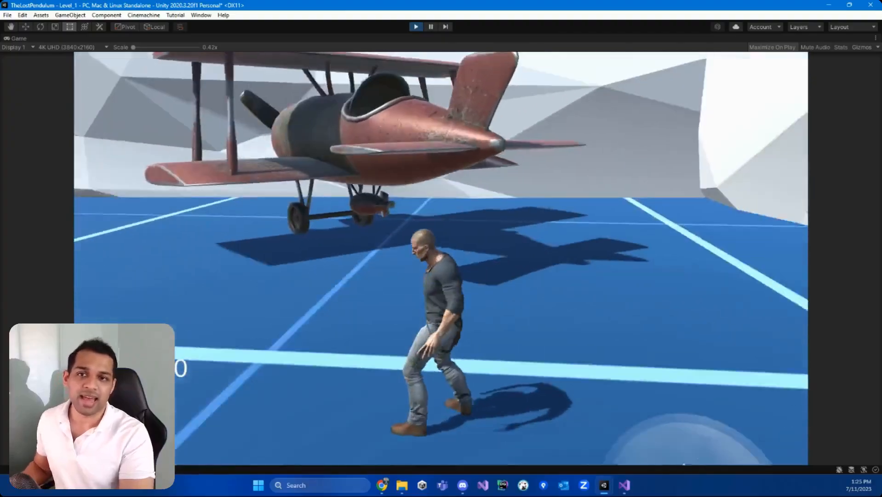
key(Escape)
click(416, 27)
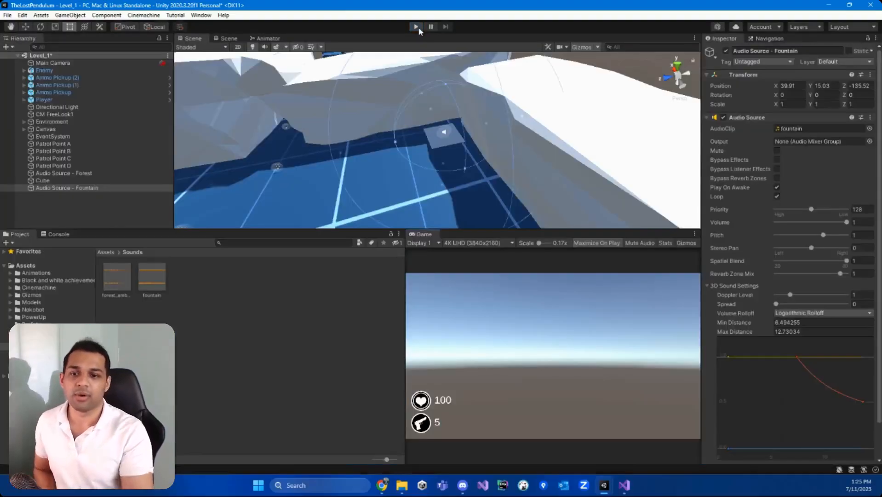